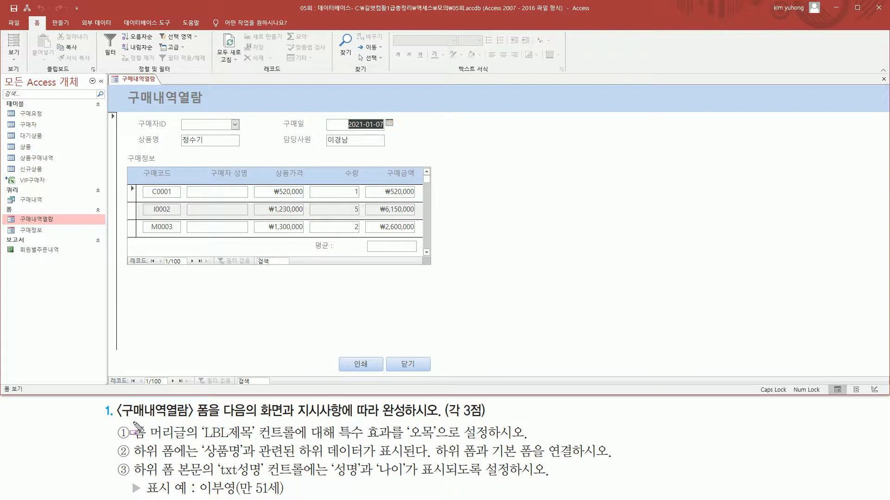
mouse_move(132, 422)
left_mouse_down()
mouse_move(152, 440)
mouse_move(253, 441)
left_mouse_up()
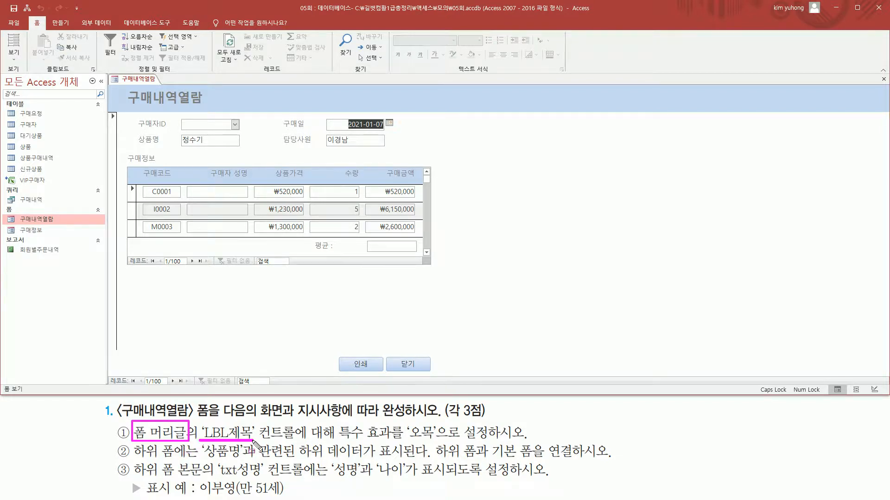
mouse_move(337, 421)
left_mouse_down()
mouse_move(352, 440)
mouse_move(436, 440)
left_mouse_up()
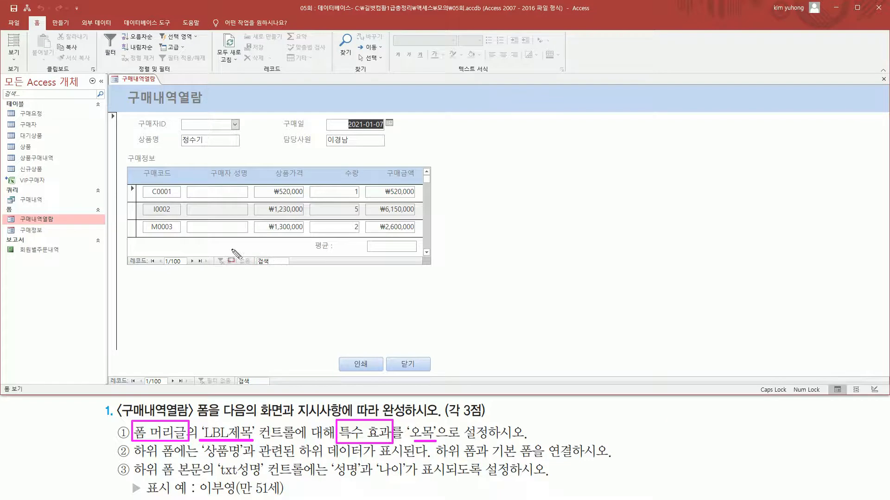
left_click_drag(123, 85, 210, 112)
key("Escape")
Switch the 구매내역열람 form to Design view and show the properties of the title label in the form header.
left_click(147, 80)
right_click(148, 80)
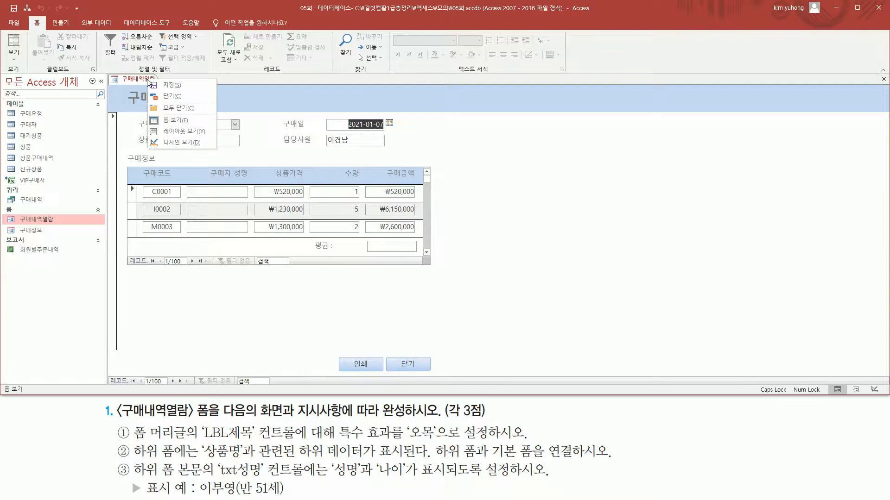
left_click(178, 142)
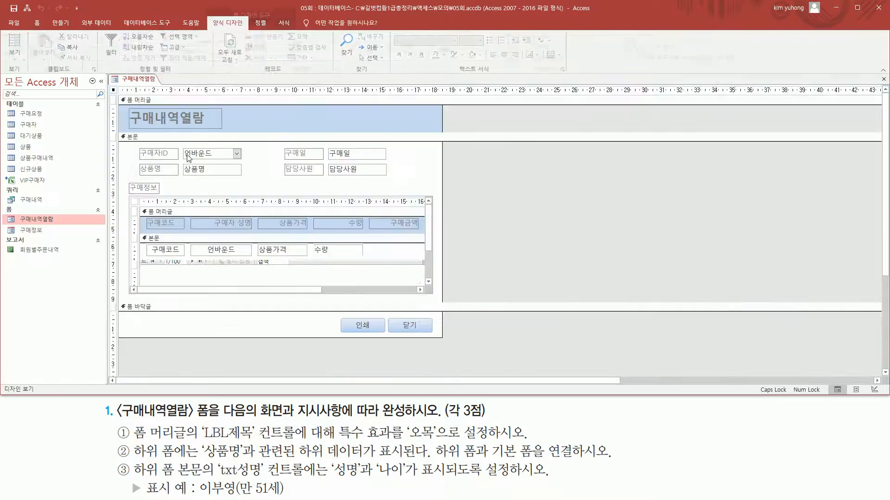
left_click(196, 122)
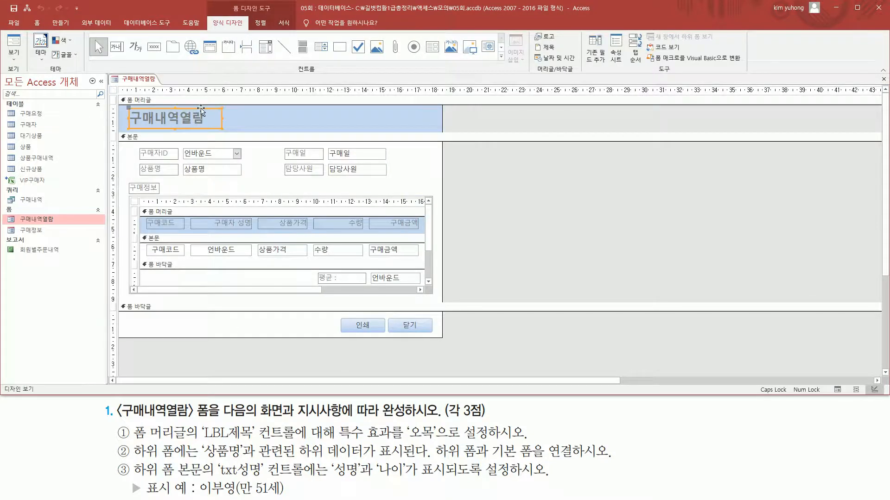
double_click(200, 111)
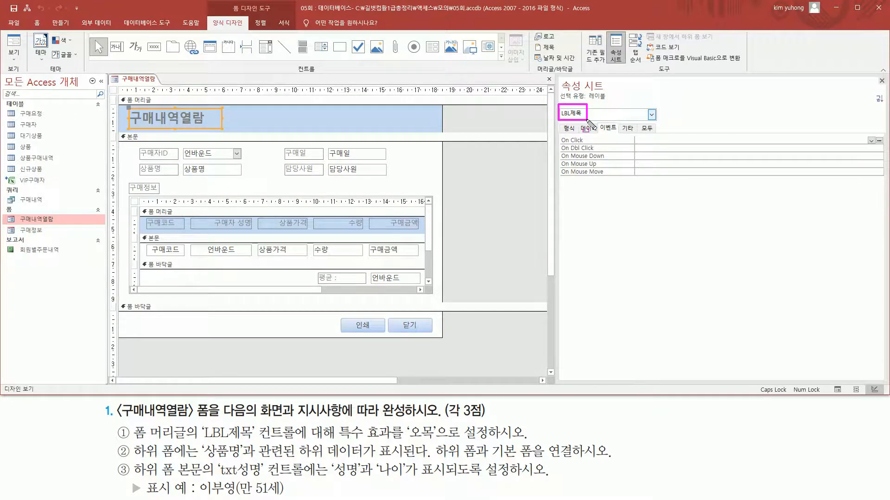
Set the special effect of the LBL제목 label to 오목.
mouse_move(335, 424)
left_mouse_down()
mouse_move(366, 441)
mouse_move(453, 438)
left_mouse_up()
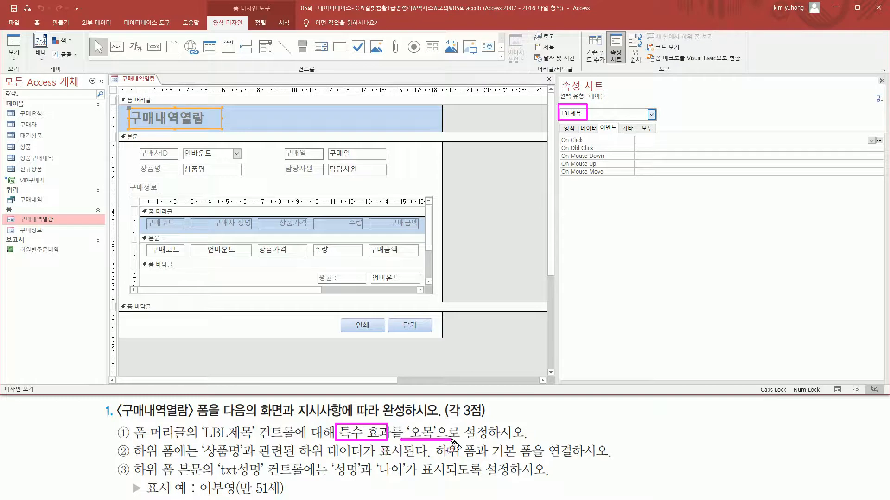
left_click_drag(560, 120, 580, 135)
key("Escape")
left_click(569, 129)
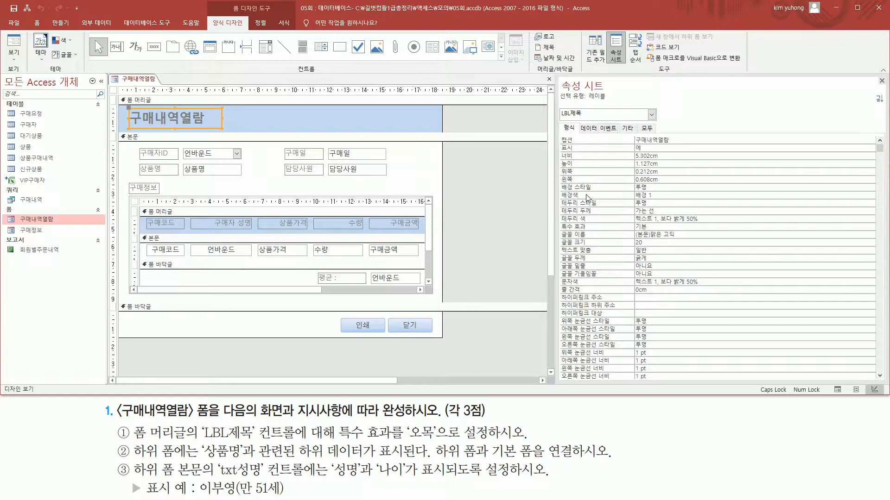
left_click_drag(558, 218, 593, 234)
key("Escape")
left_click(670, 226)
left_click(871, 227)
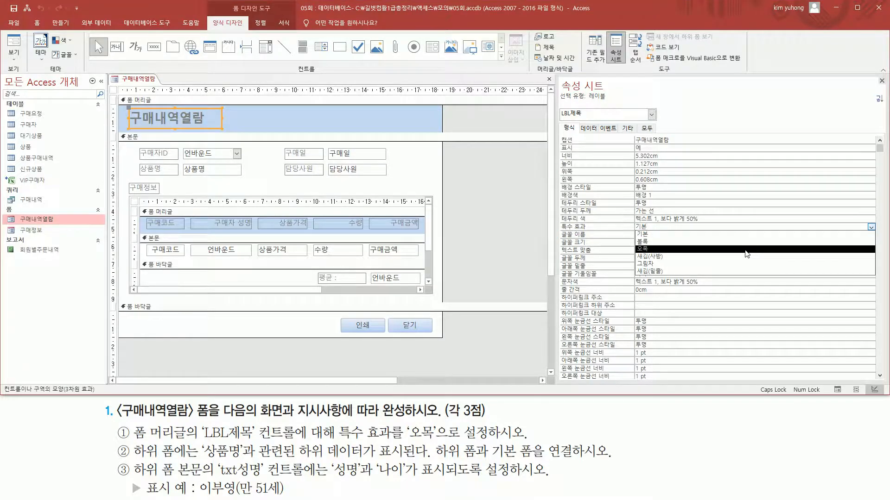
left_click(745, 249)
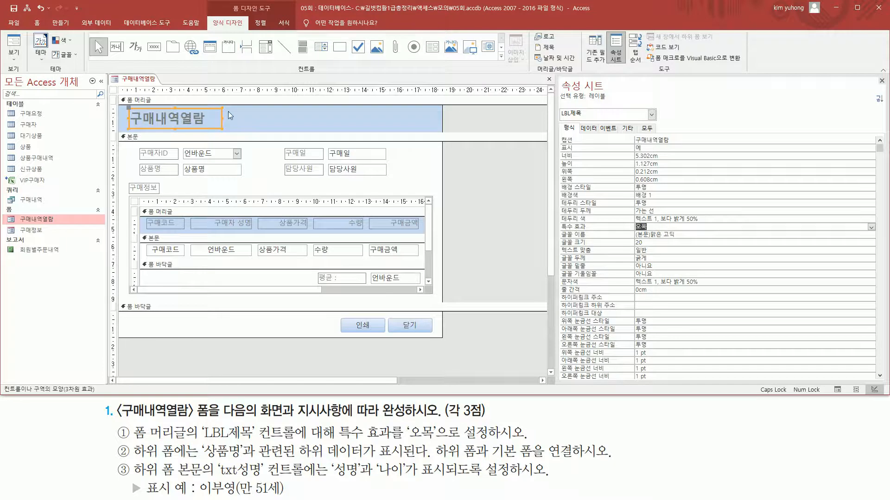
Display the 구매내역열람 form in Form view to check the title label's special effect.
left_click(14, 41)
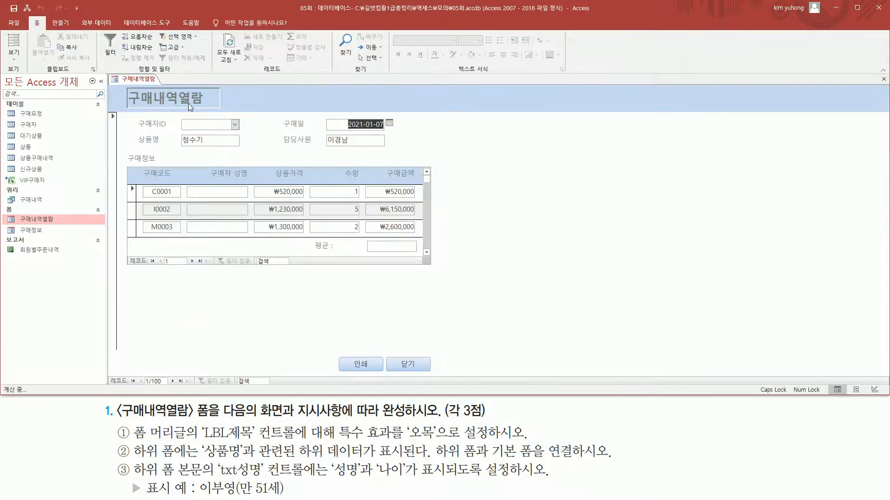
left_click_drag(120, 85, 228, 114)
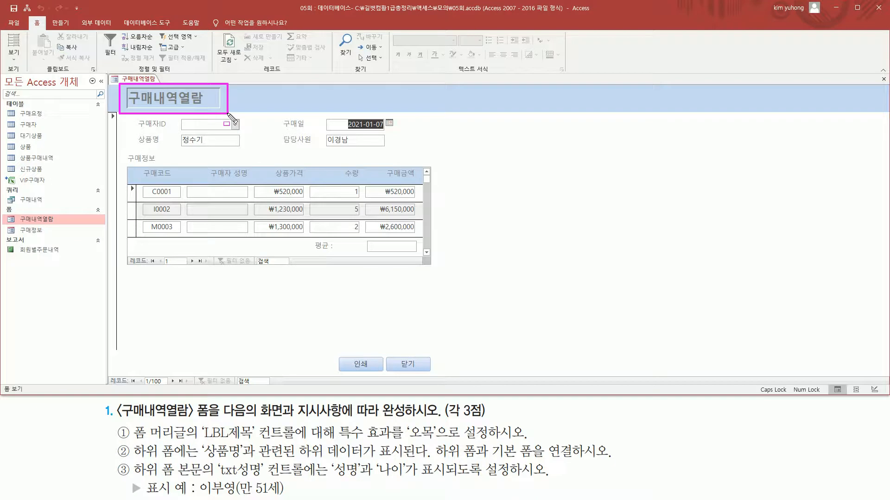
key("Escape")
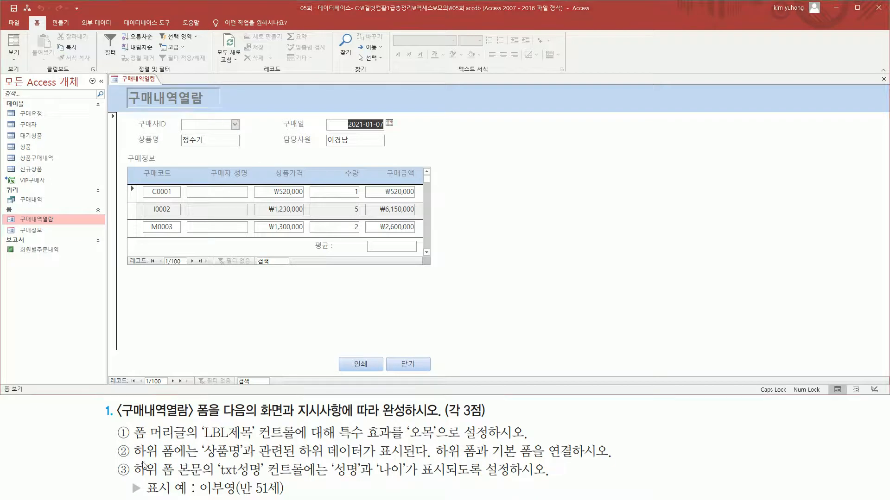
mouse_move(129, 439)
left_mouse_down()
mouse_move(168, 462)
mouse_move(199, 461)
left_mouse_up()
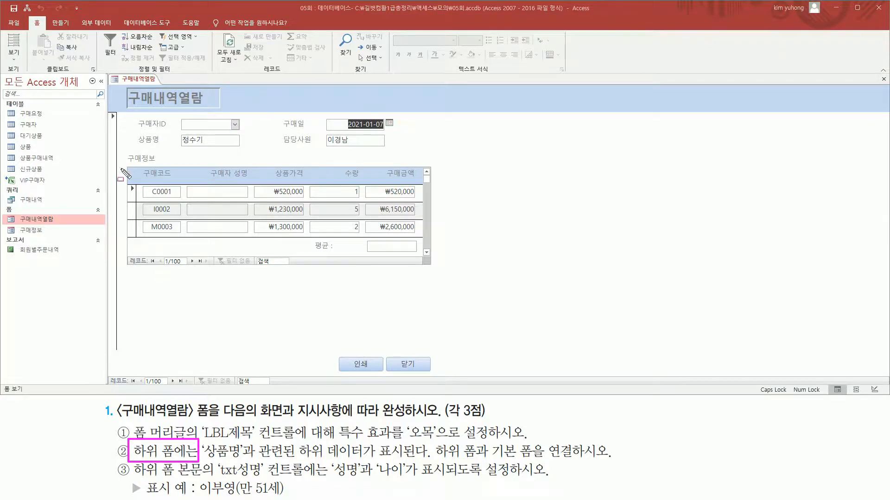
mouse_move(129, 165)
left_mouse_down()
mouse_move(433, 278)
mouse_move(434, 266)
left_mouse_up()
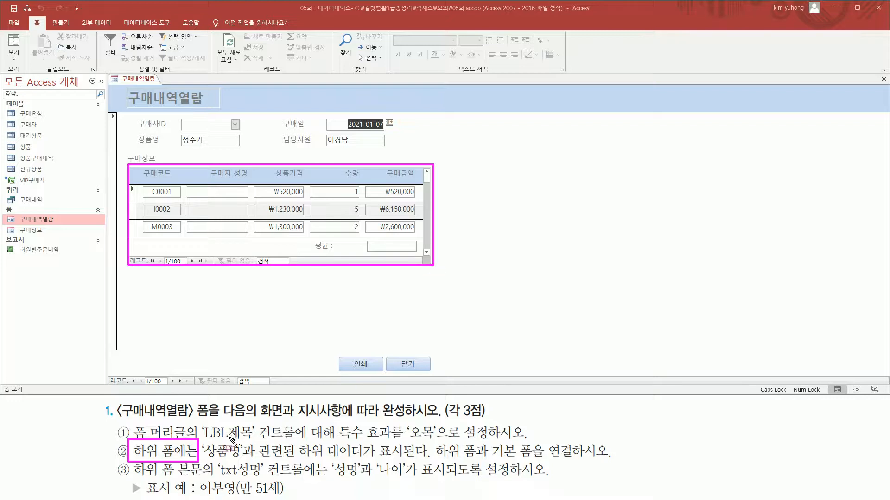
left_click_drag(204, 461, 609, 460)
mouse_move(541, 440)
left_mouse_down()
mouse_move(566, 462)
mouse_move(583, 465)
left_mouse_up()
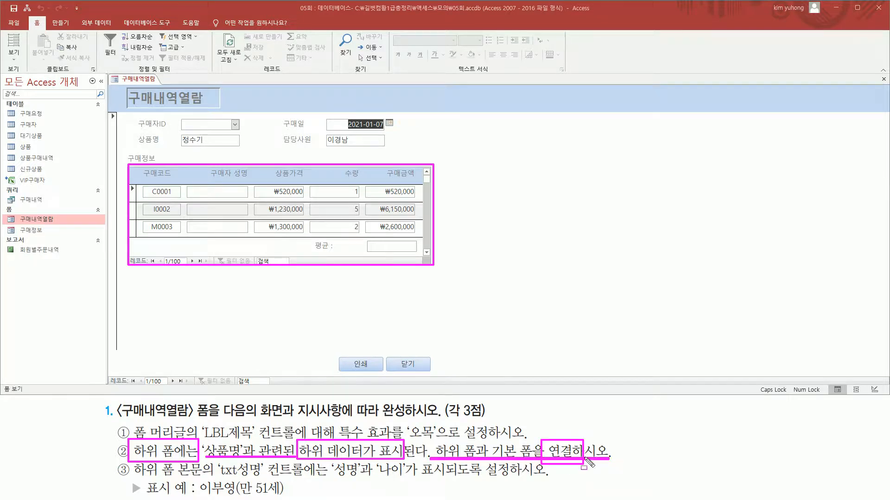
left_click_drag(204, 441, 242, 455)
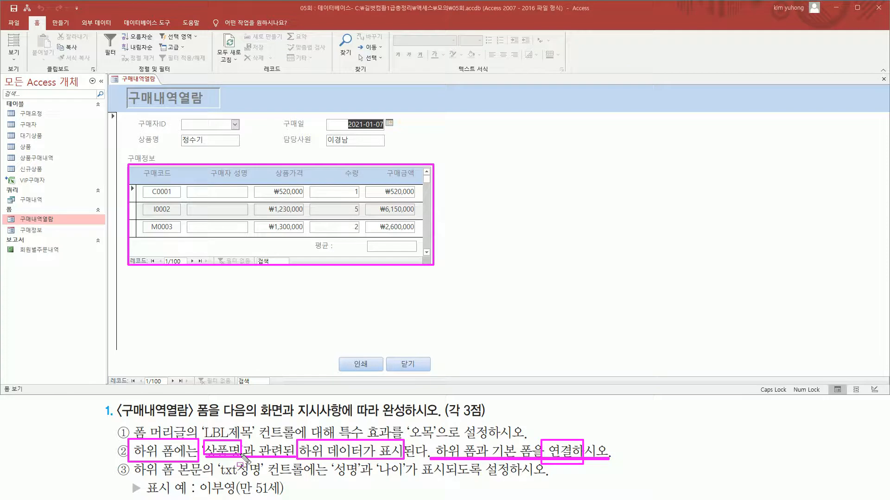
key("Escape")
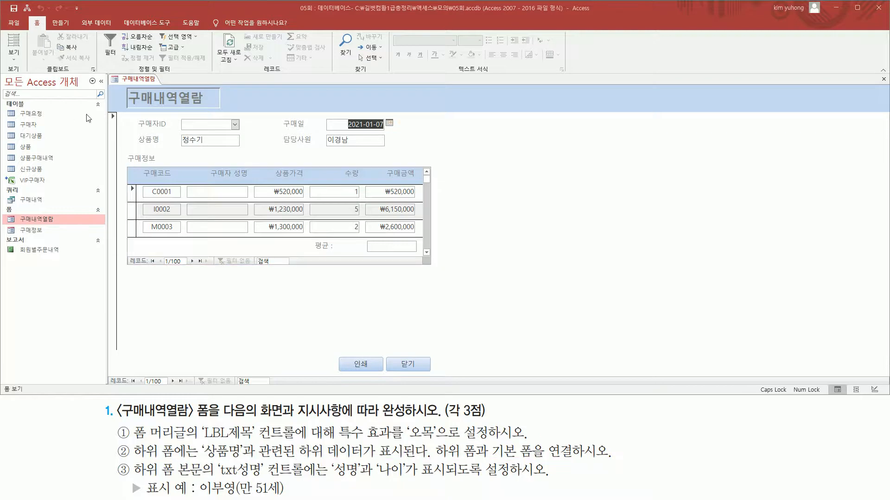
Switch the form back to Design view and open the subform field linker for the 구매정보 subform control.
right_click(143, 80)
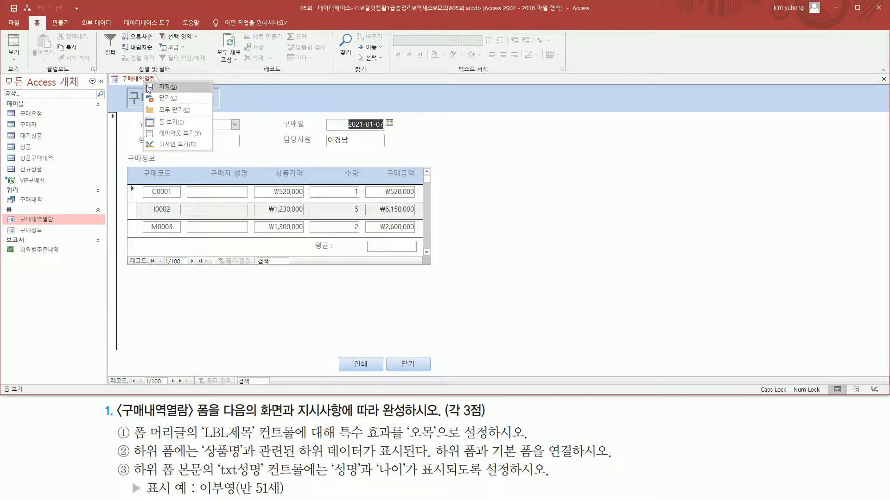
left_click(176, 145)
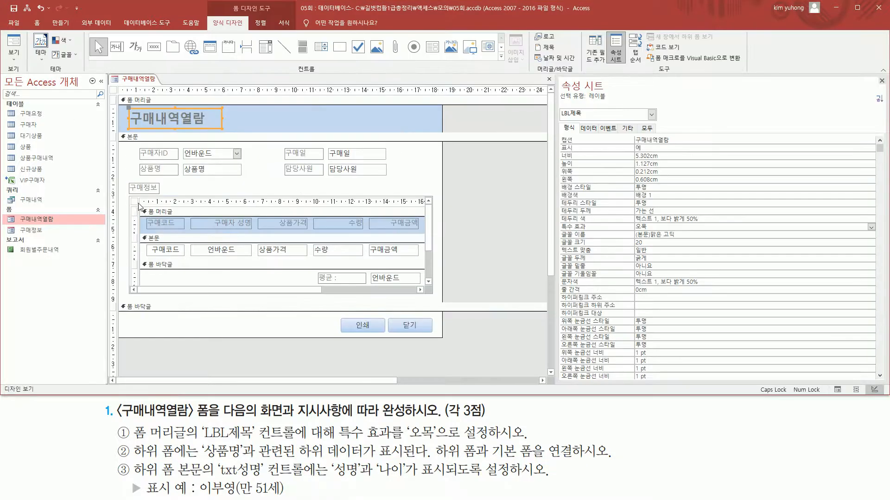
left_click(135, 204)
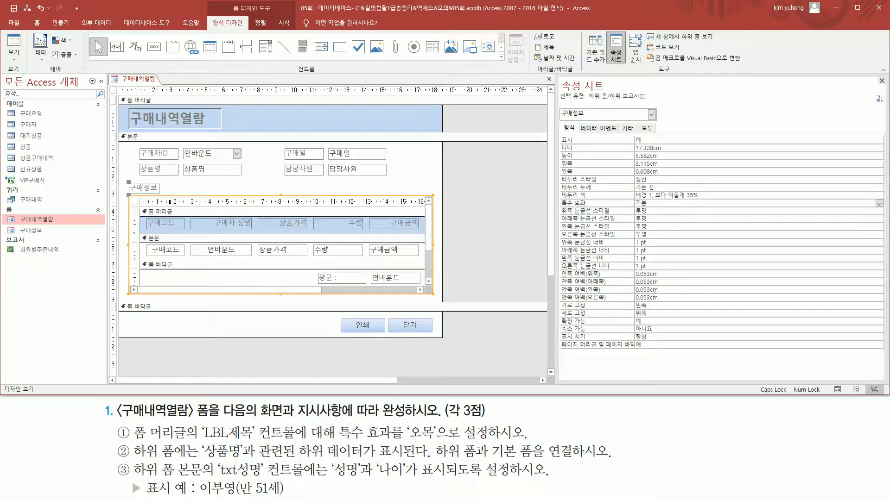
left_click(589, 128)
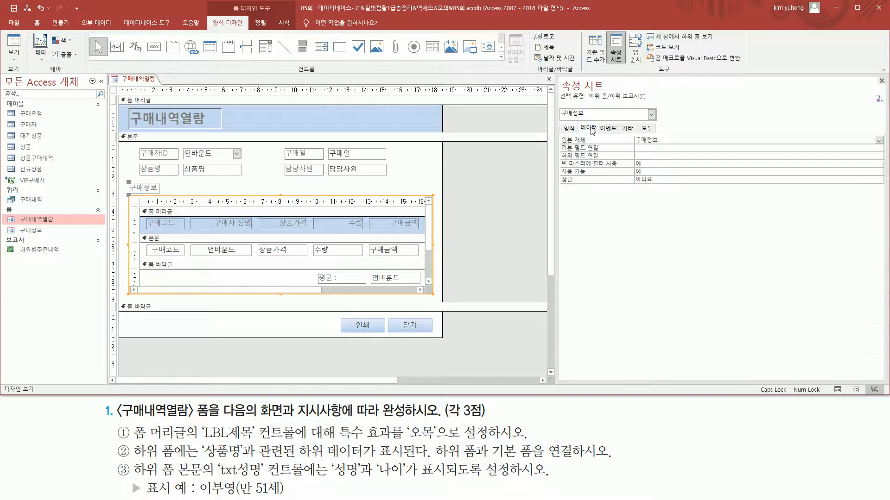
left_click_drag(559, 143, 602, 161)
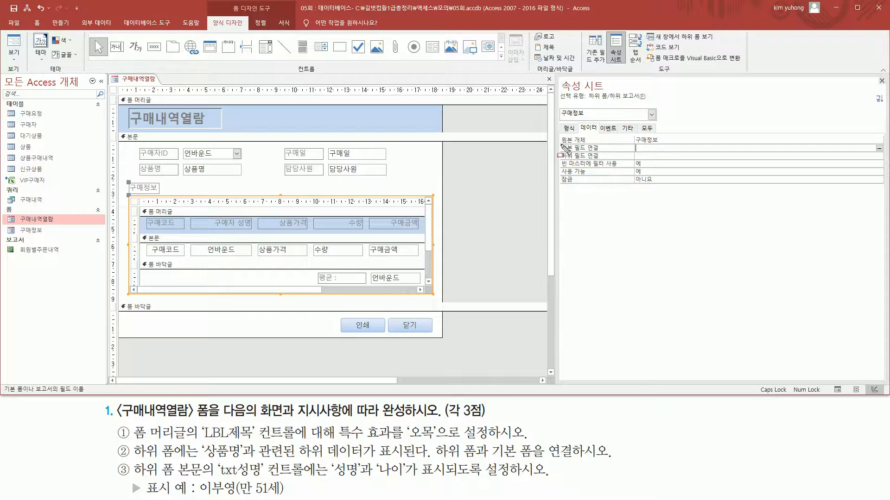
left_click(795, 151)
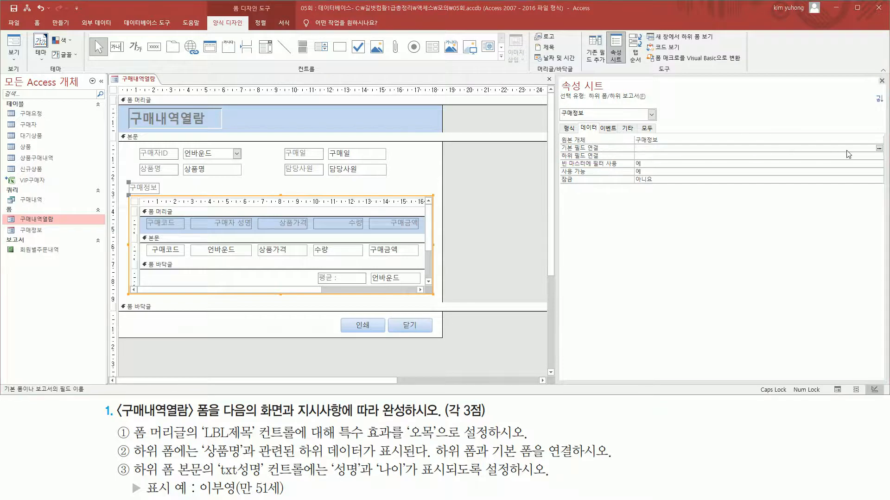
mouse_move(559, 142)
left_mouse_down()
mouse_move(575, 162)
mouse_move(614, 161)
left_mouse_up()
left_click_drag(871, 141, 886, 154)
key("Escape")
left_click(879, 149)
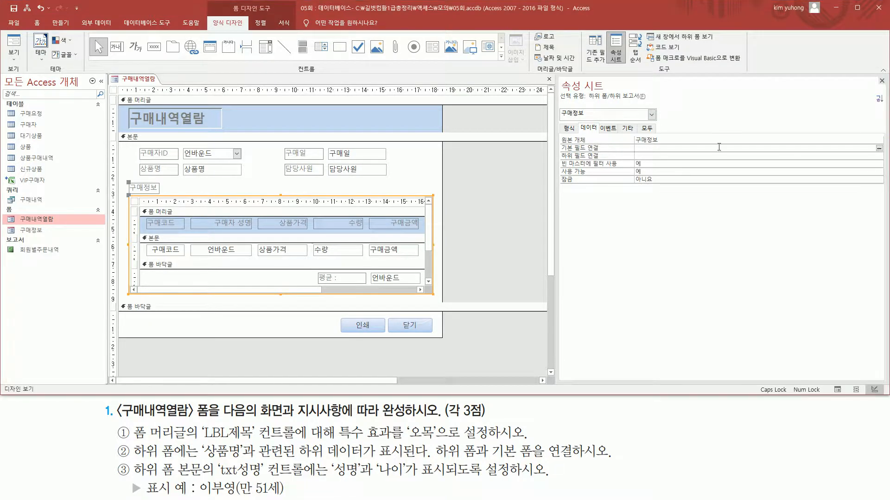
left_click(878, 150)
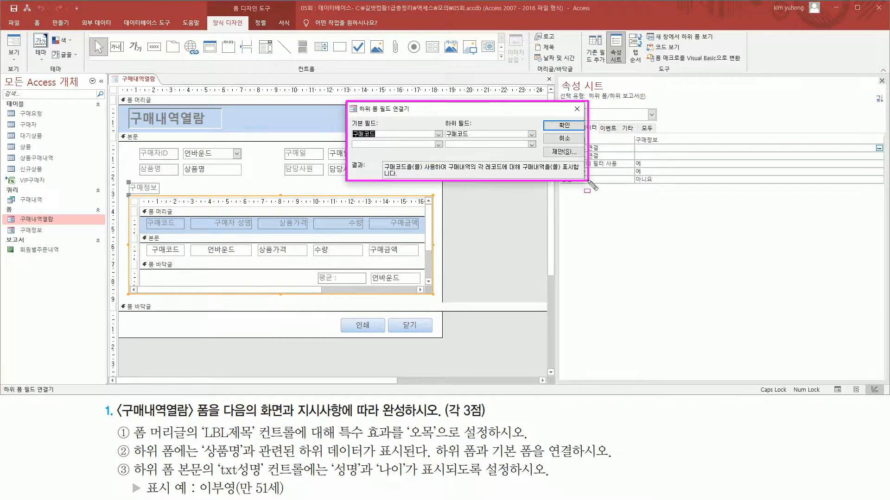
Link the main form and the subform by choosing 상품명 as both the master field and the child field.
left_click(438, 134)
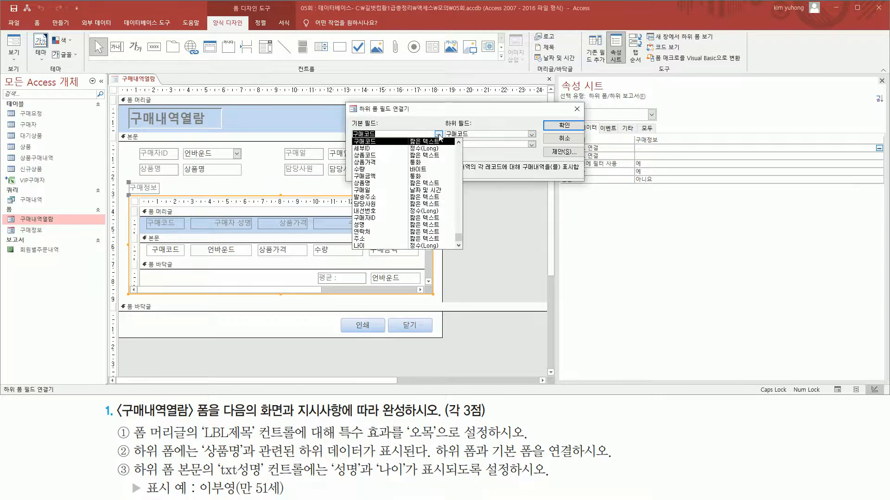
left_click(404, 184)
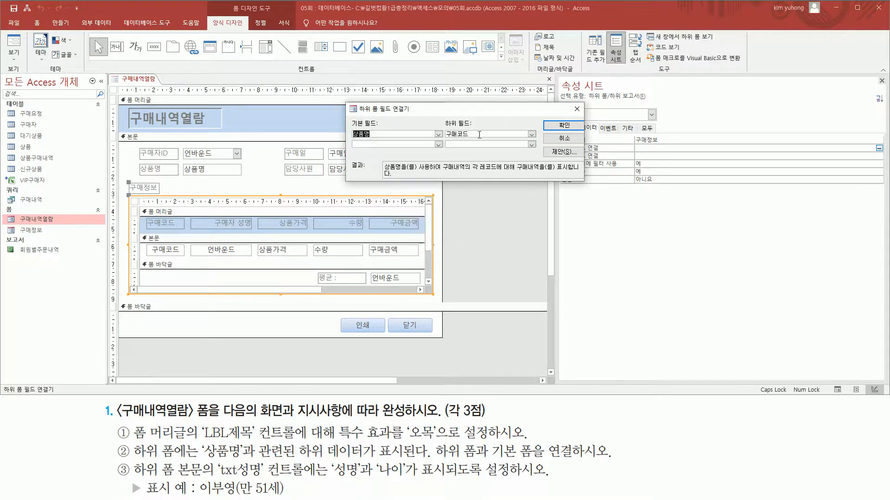
left_click(532, 134)
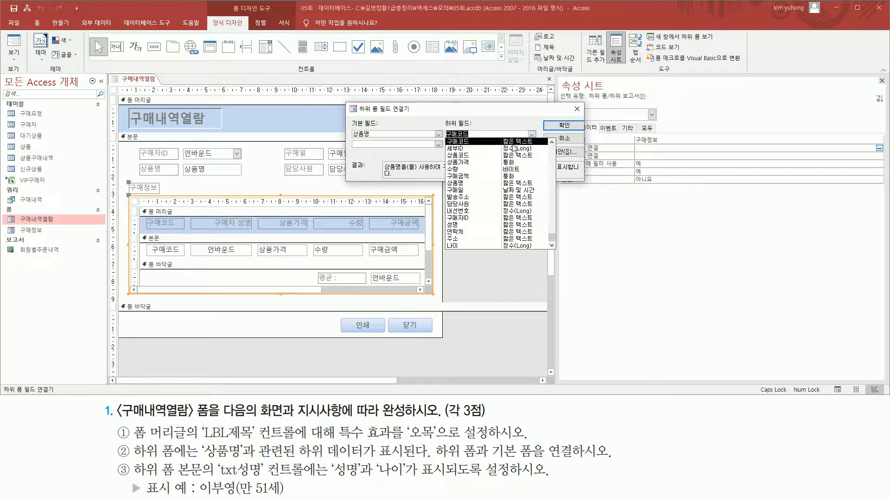
left_click(489, 183)
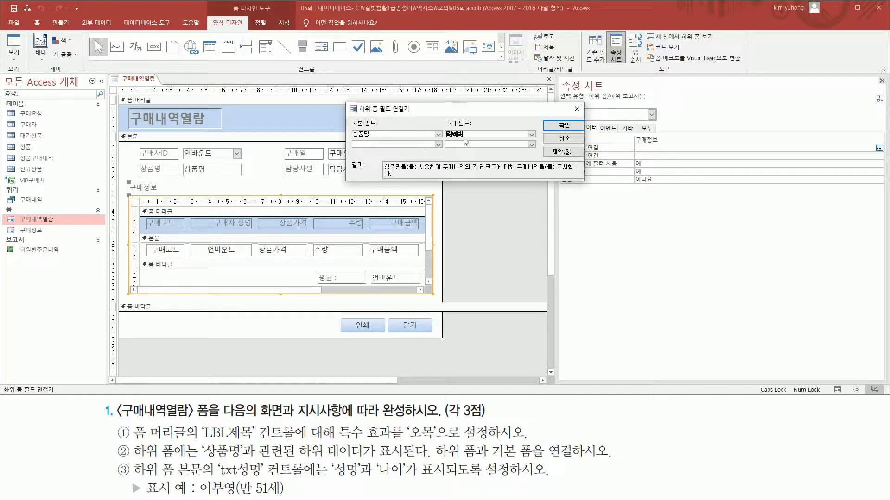
left_click_drag(344, 115, 487, 142)
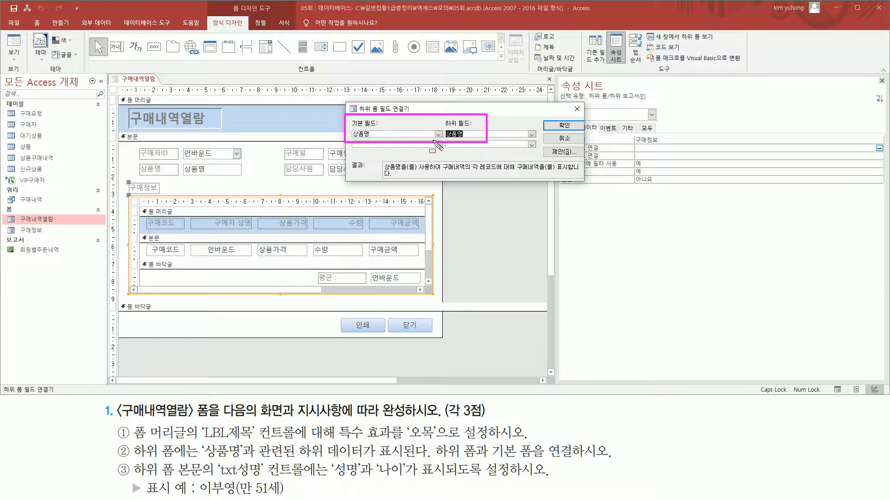
key("Escape")
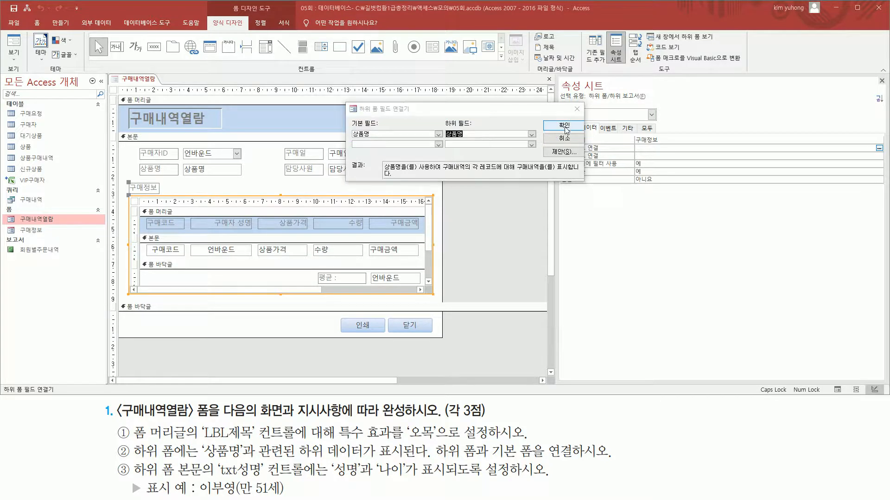
left_click(564, 126)
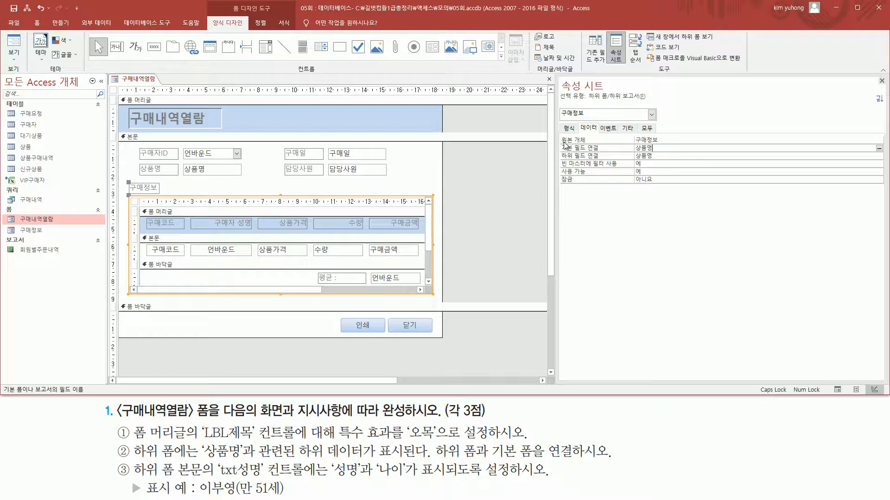
mouse_move(561, 142)
left_mouse_down()
mouse_move(611, 164)
mouse_move(663, 161)
left_mouse_up()
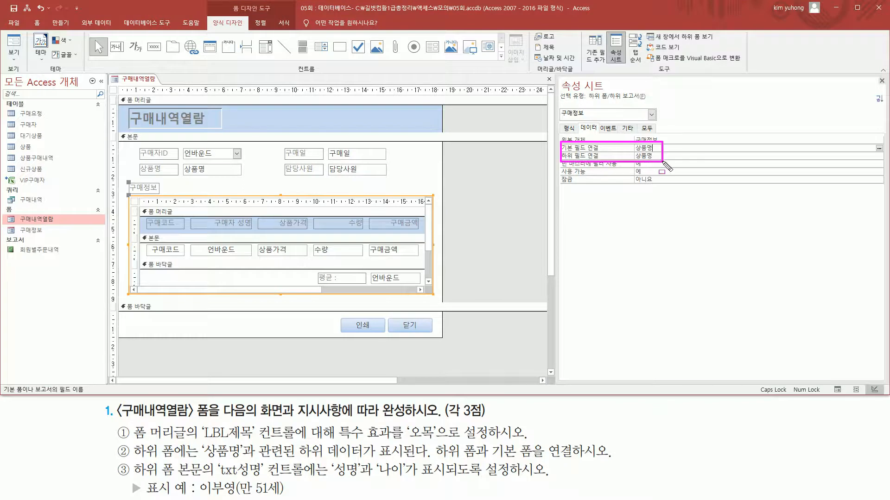
key("Escape")
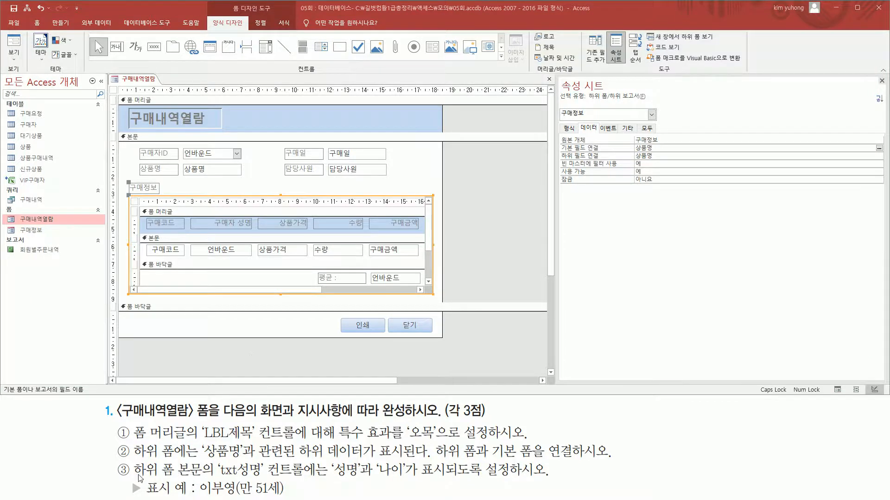
mouse_move(127, 460)
left_mouse_down()
mouse_move(139, 476)
mouse_move(174, 479)
mouse_move(322, 461)
left_mouse_up()
left_click_drag(128, 194, 435, 299)
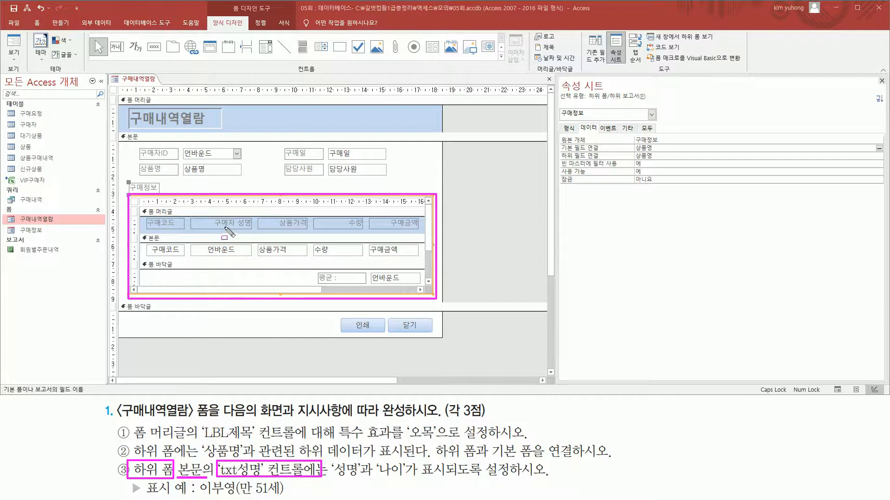
left_click_drag(212, 228, 251, 228)
mouse_move(192, 243)
left_mouse_down()
mouse_move(221, 259)
mouse_move(251, 257)
left_mouse_up()
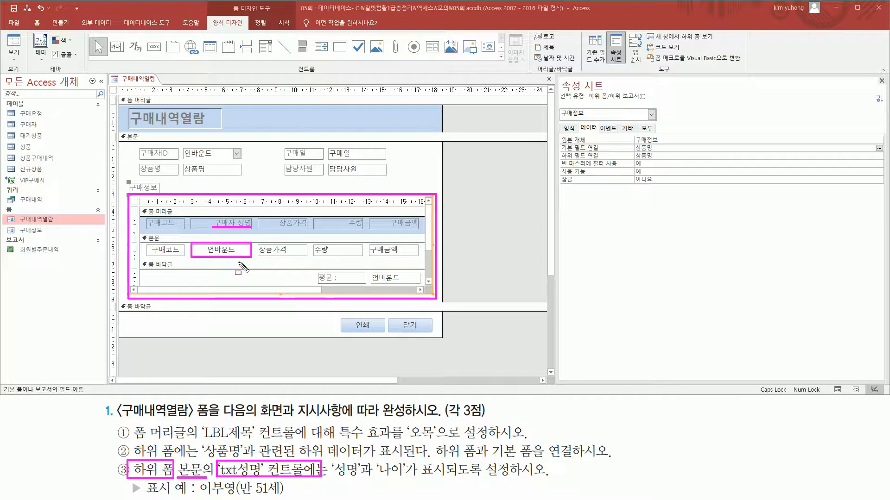
left_click_drag(332, 479, 546, 484)
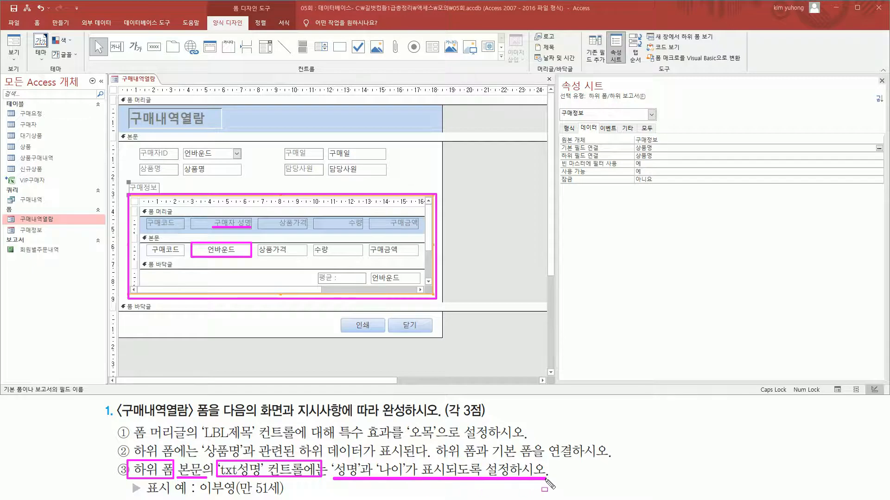
left_click_drag(203, 496, 232, 495)
left_click_drag(255, 495, 267, 495)
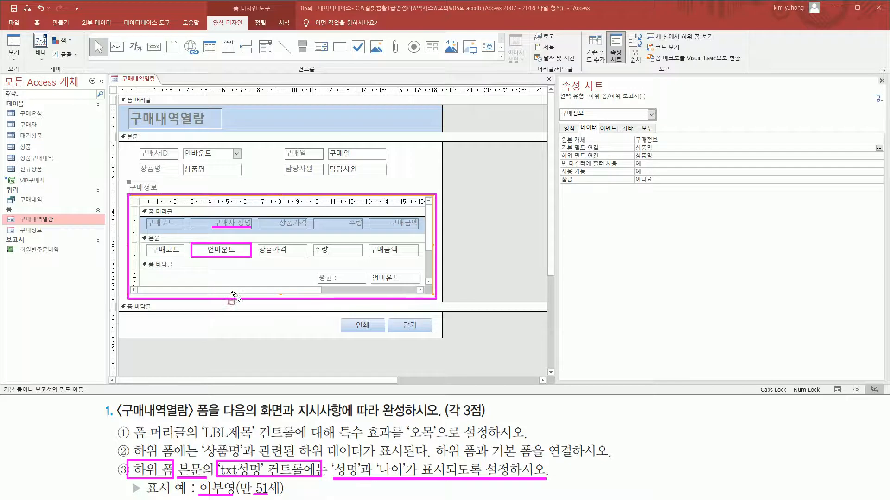
key("Escape")
Set the control source of the txt성명 text box in the subform's detail section to =[성명] & "(만 " & [나이] & "세)".
left_click(225, 254)
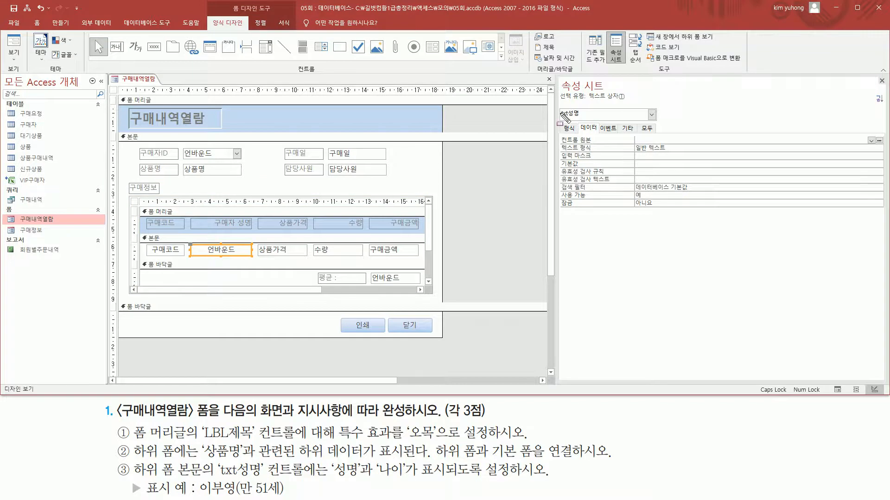
left_click_drag(556, 104, 592, 123)
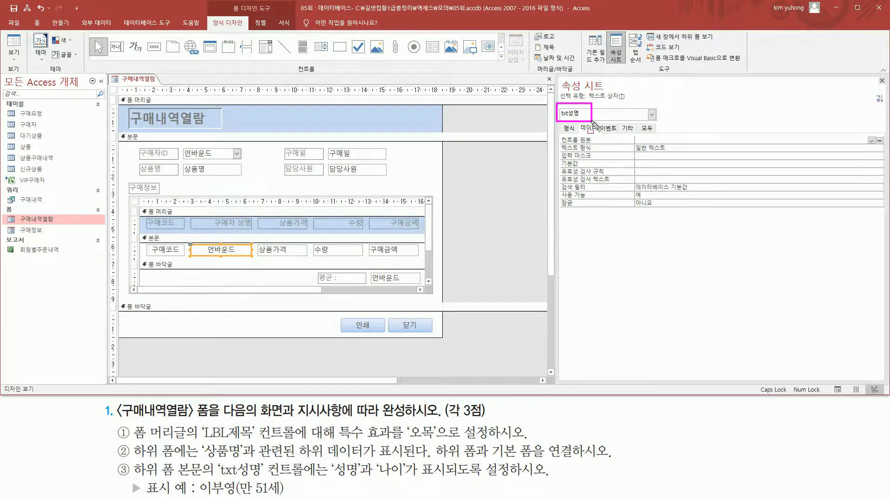
mouse_move(580, 122)
left_mouse_down()
mouse_move(600, 131)
mouse_move(602, 144)
mouse_move(826, 141)
left_mouse_up()
key("Escape")
left_click(714, 139)
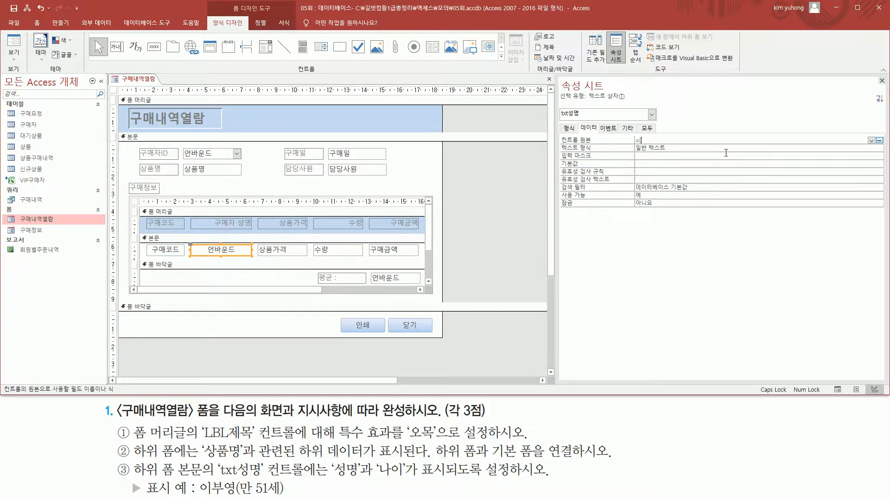
type("=[성명] & \"(만")
left_click_drag(241, 493, 258, 498)
left_click(699, 139)
type("& [나이] &")
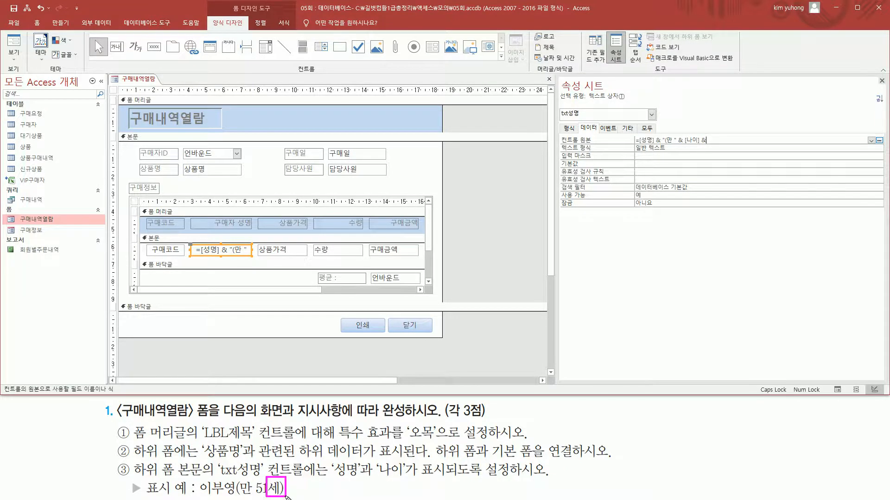
left_click(720, 140)
type("\"세")
Display the 구매내역열람 form in Form view to check the name and age shown in the subform's 구매자 성명 column.
left_click(14, 44)
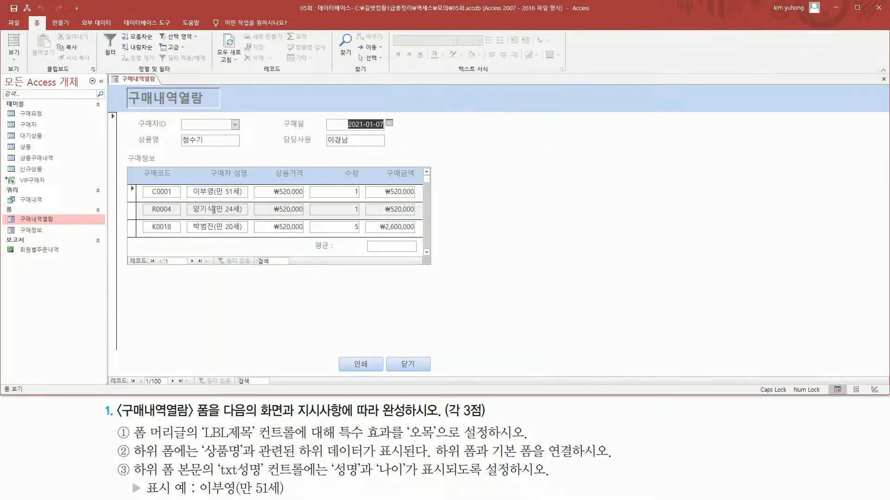
mouse_move(184, 181)
left_mouse_down()
mouse_move(209, 237)
mouse_move(252, 244)
mouse_move(246, 239)
left_mouse_up()
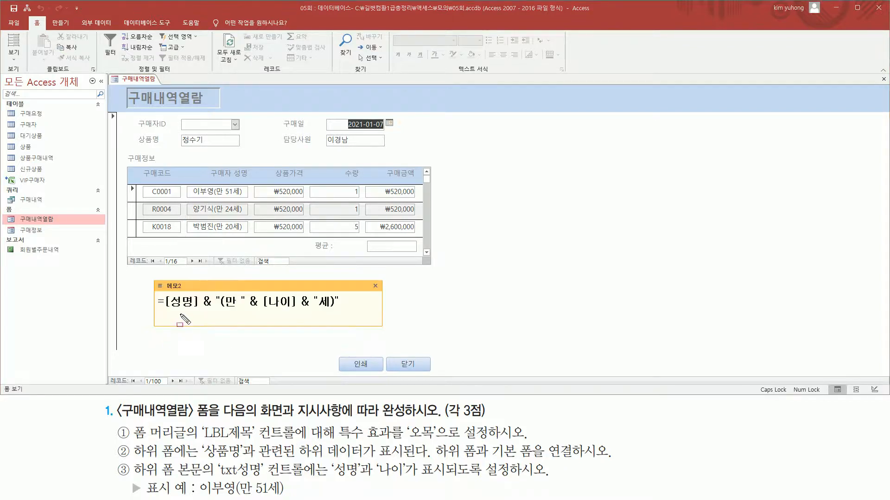
left_click_drag(156, 314, 352, 314)
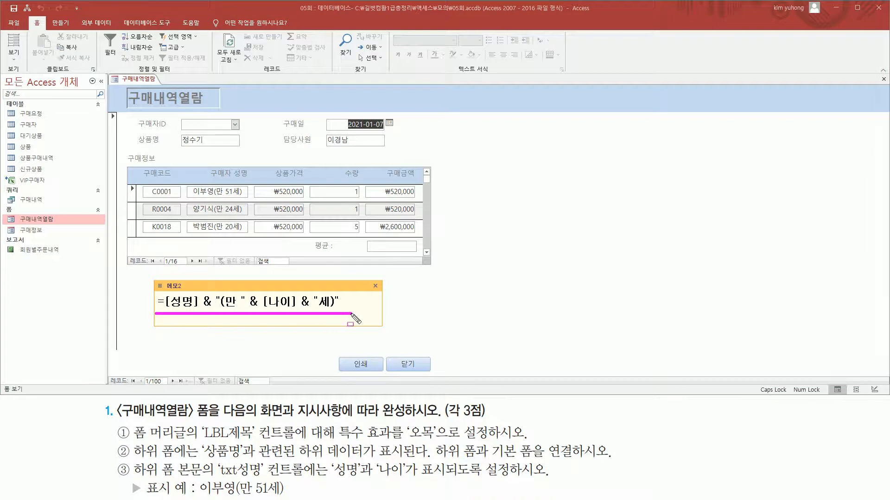
left_click_drag(174, 290, 188, 311)
mouse_move(217, 309)
left_mouse_down()
mouse_move(236, 308)
mouse_move(239, 294)
mouse_move(293, 309)
mouse_move(263, 299)
mouse_move(292, 292)
mouse_move(337, 307)
left_mouse_up()
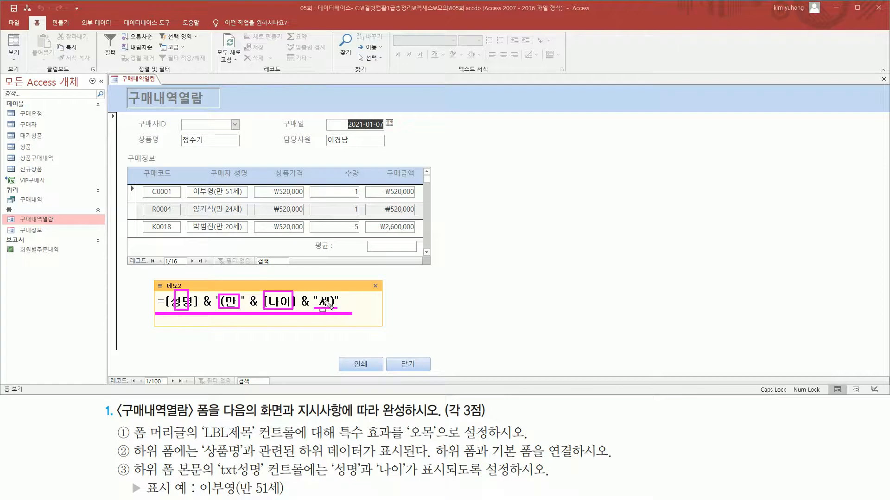
key("Escape")
left_click_drag(161, 317, 343, 317)
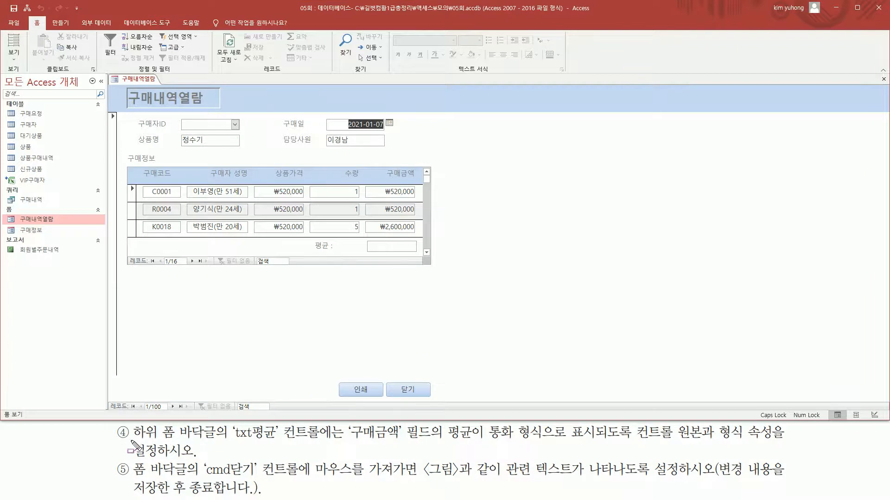
mouse_move(129, 439)
left_mouse_down()
mouse_move(218, 438)
mouse_move(218, 425)
mouse_move(280, 441)
mouse_move(776, 443)
left_mouse_up()
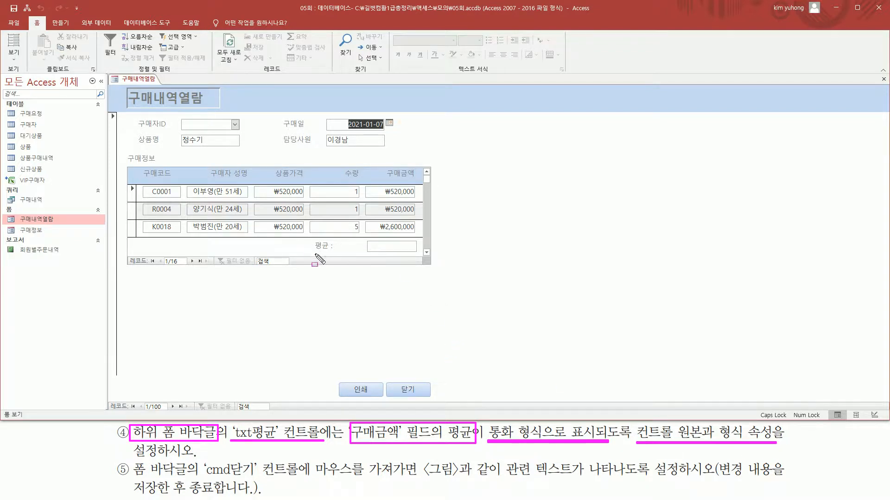
left_click_drag(314, 253, 421, 253)
key("Escape")
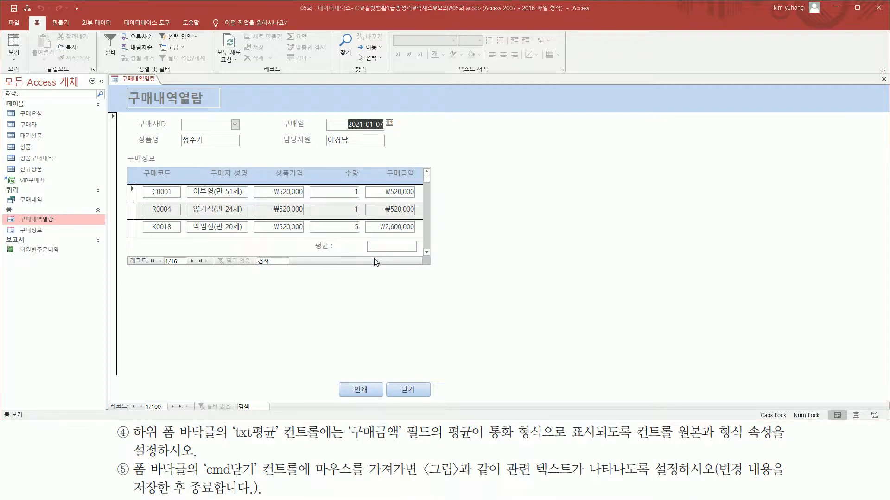
Return the form to Design view and set the control source of txt평균 in the subform footer to =AVG([구매금액]).
right_click(172, 123)
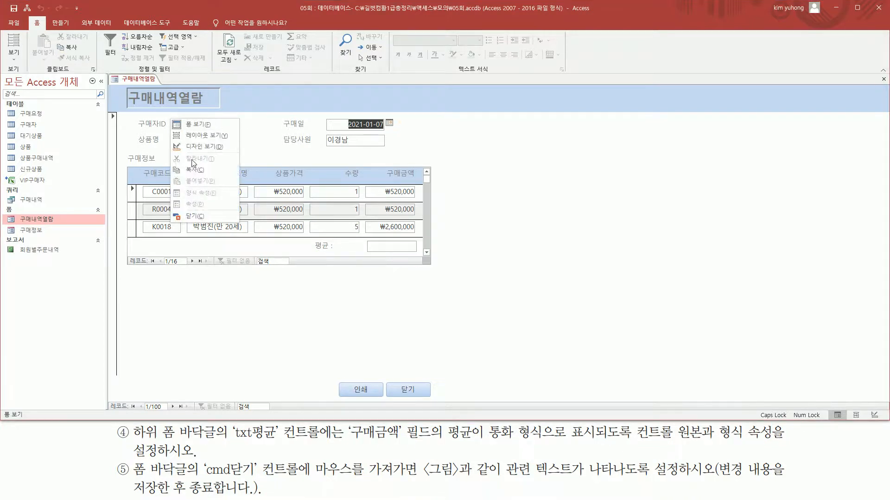
left_click(190, 141)
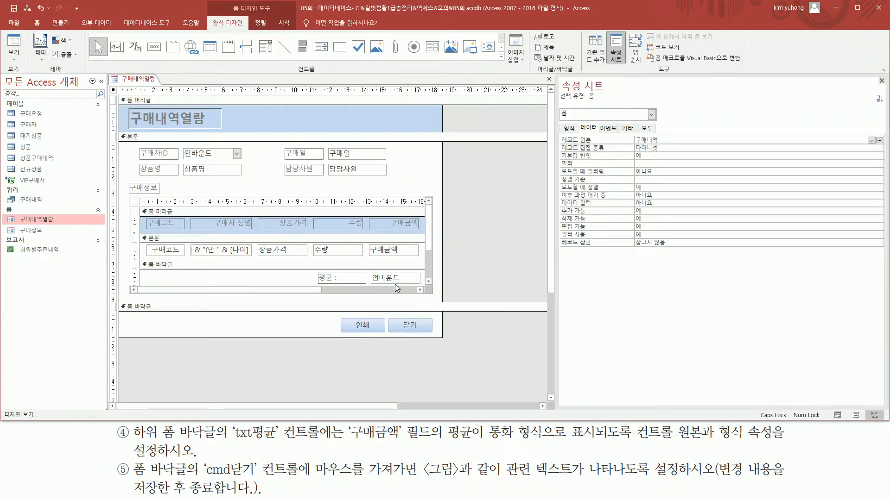
left_click(394, 279)
left_click(397, 276)
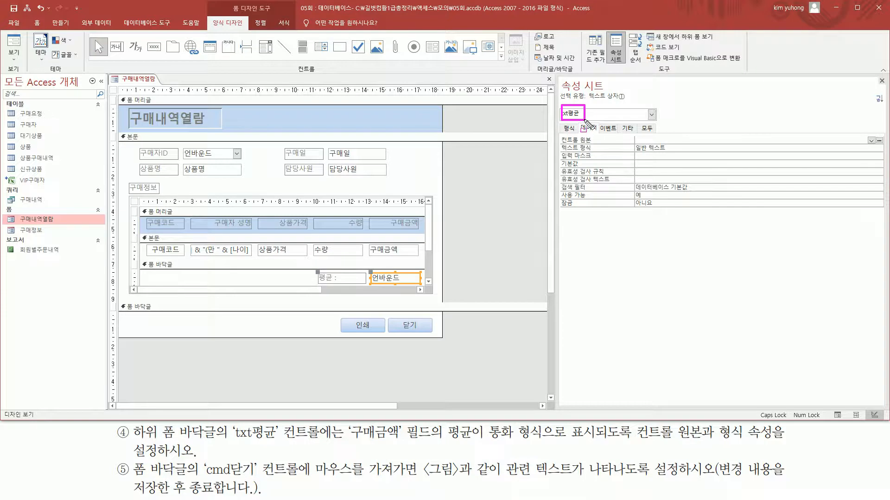
left_click(647, 141)
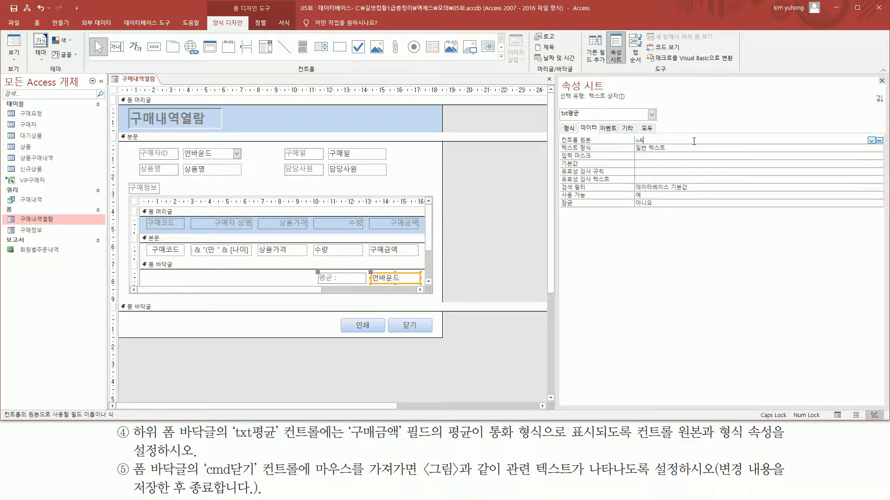
type("G")
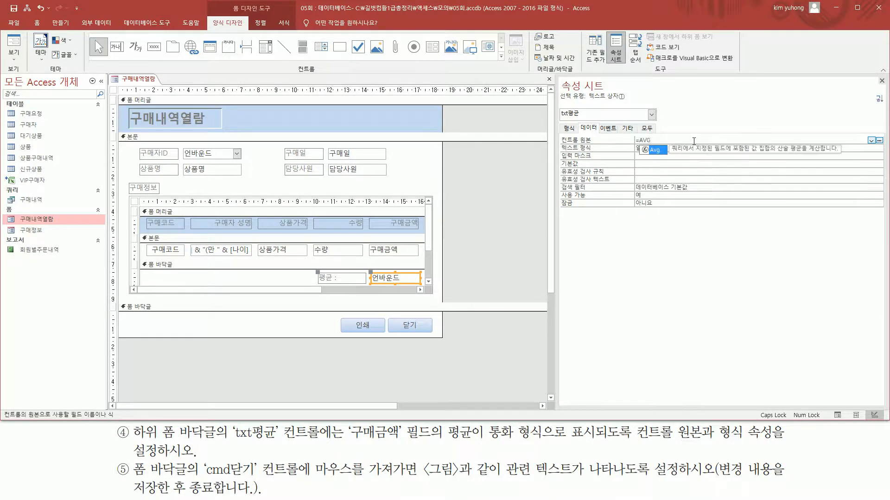
type("(")
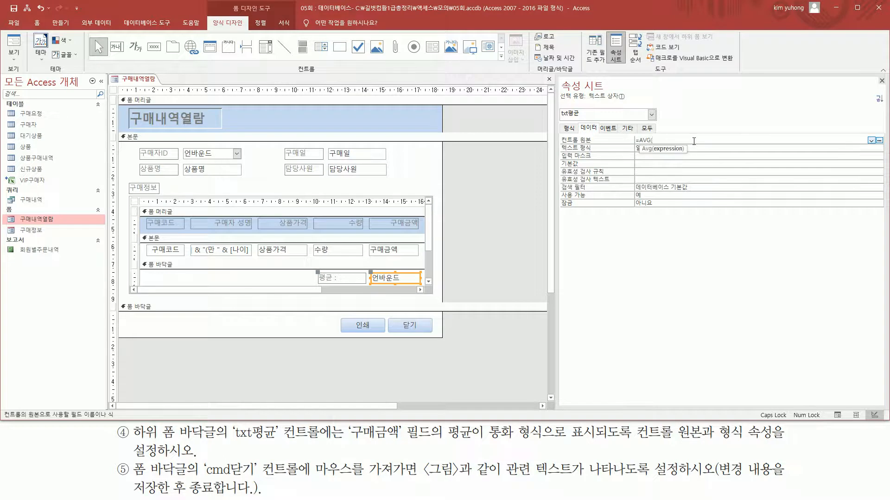
type("[구매금액])")
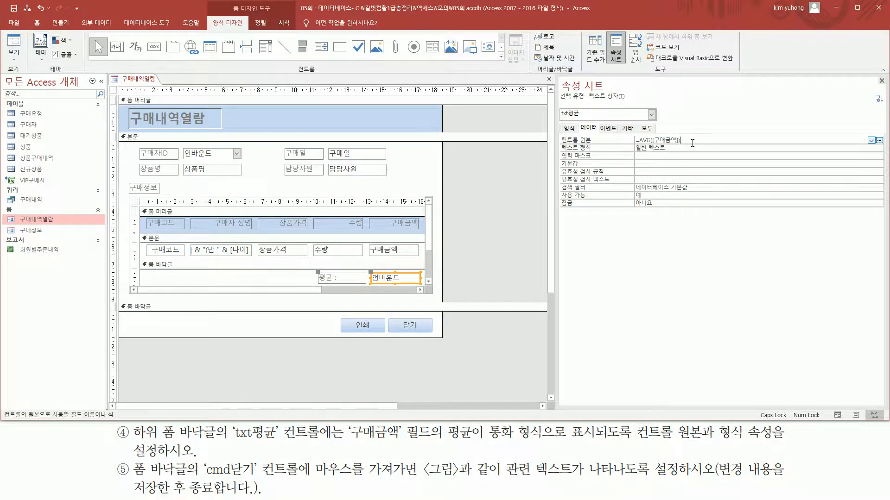
left_click(608, 142)
Set the format property of the txt평균 text box to 통화.
left_click(569, 129)
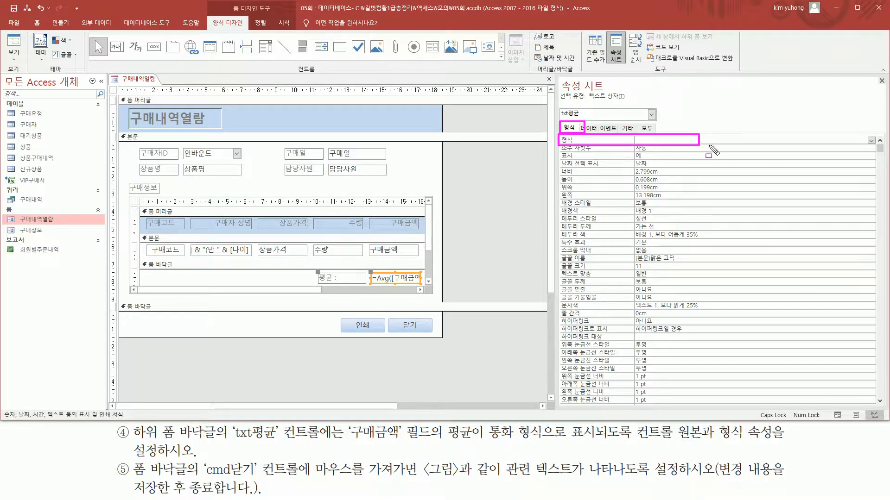
left_click(871, 141)
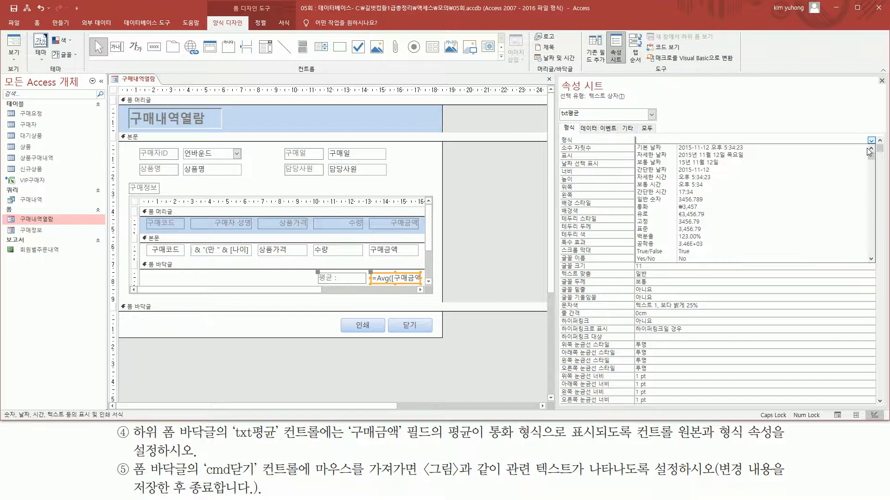
left_click(784, 212)
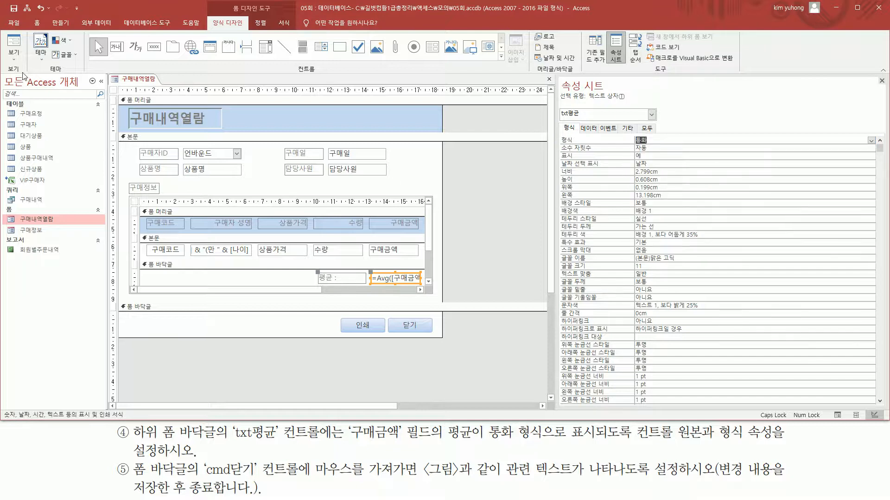
Display the form in Form view to check the average purchase amount in the subform footer.
left_click(14, 44)
key("ctrl+2")
left_click_drag(364, 240, 420, 253)
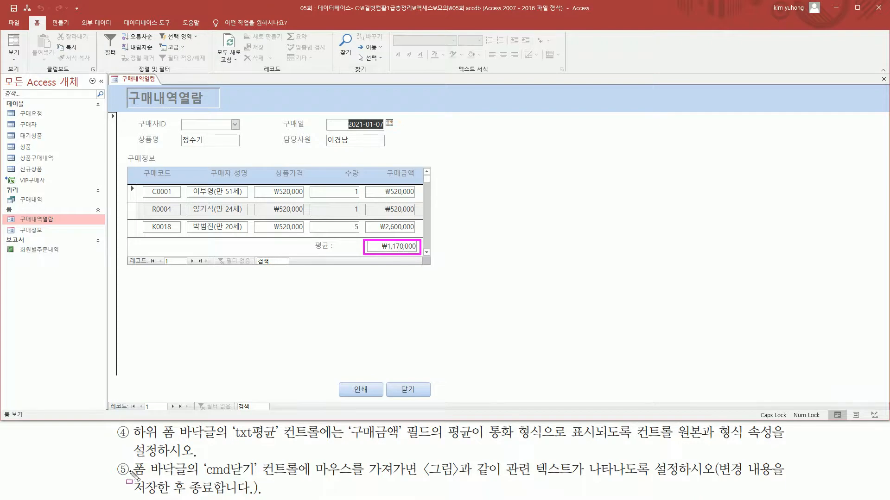
mouse_move(126, 477)
left_mouse_down()
mouse_move(204, 477)
mouse_move(204, 461)
mouse_move(223, 455)
mouse_move(256, 482)
mouse_move(297, 479)
left_mouse_up()
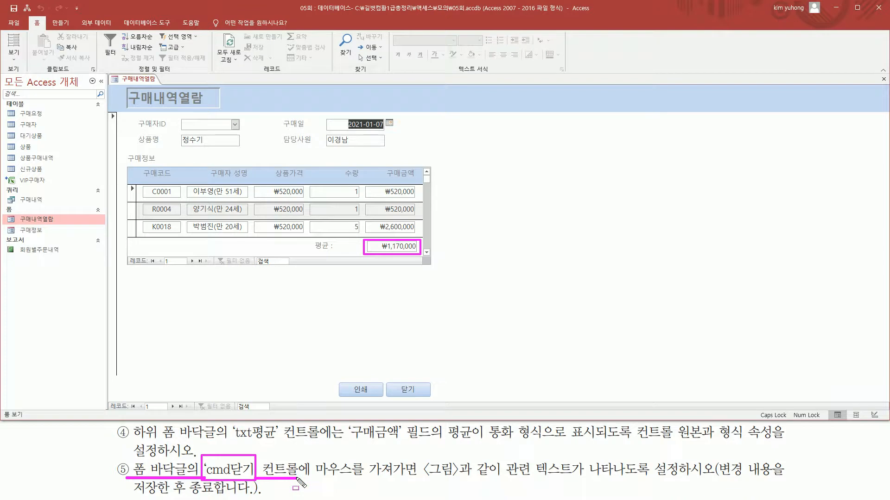
left_click_drag(385, 375, 435, 401)
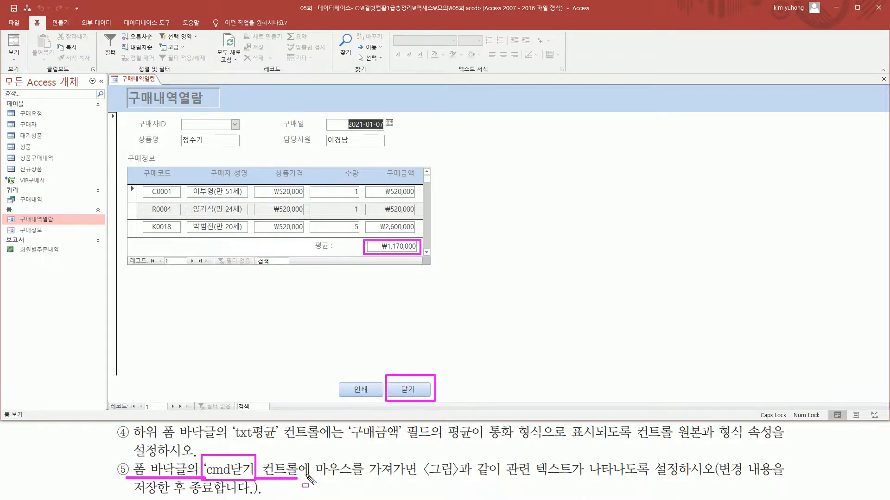
left_click_drag(318, 480, 504, 484)
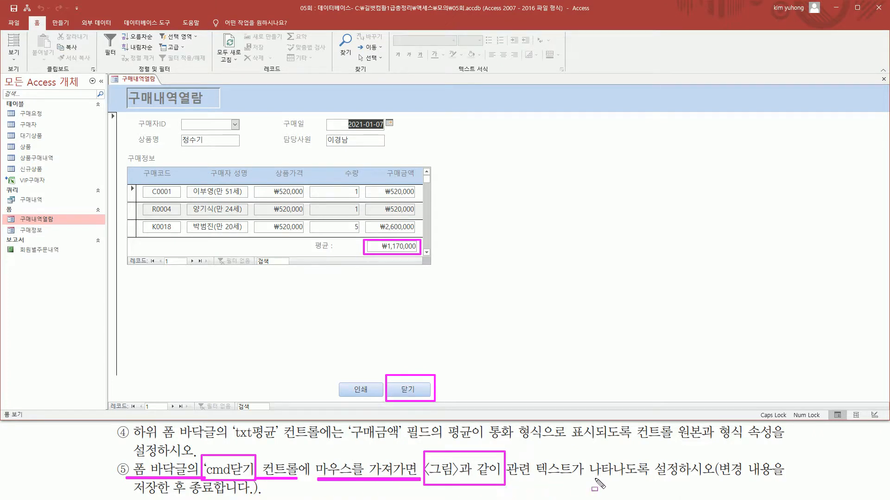
left_click_drag(719, 476, 788, 476)
left_click_drag(128, 498, 255, 499)
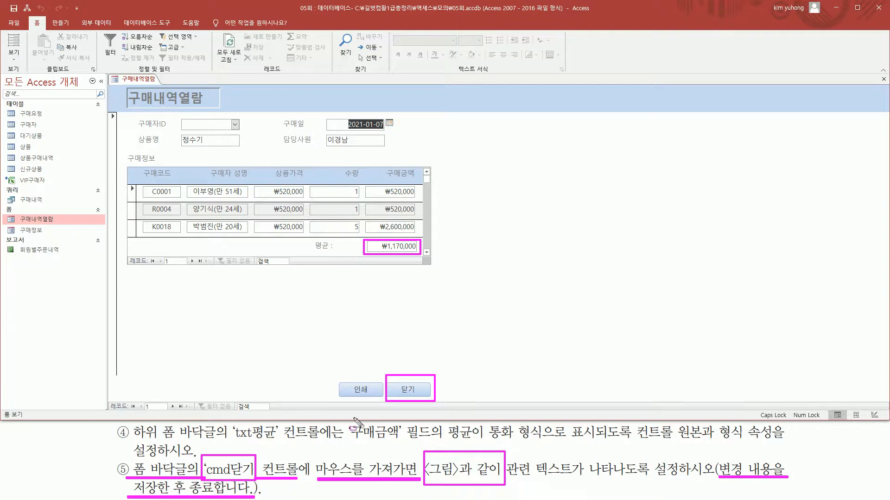
key("Escape")
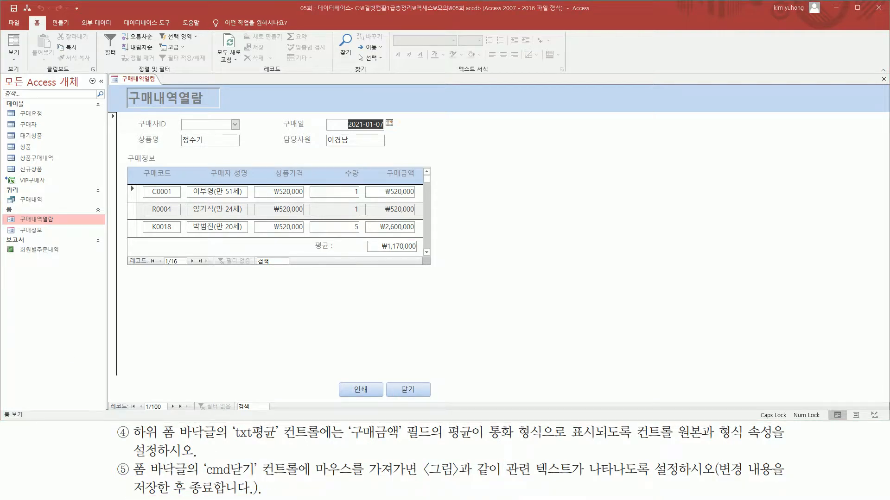
Switch to the presentation slide with the reference form picture and examine the tip text at its 닫기 button.
key("alt+Tab")
key("ctrl+shift+d")
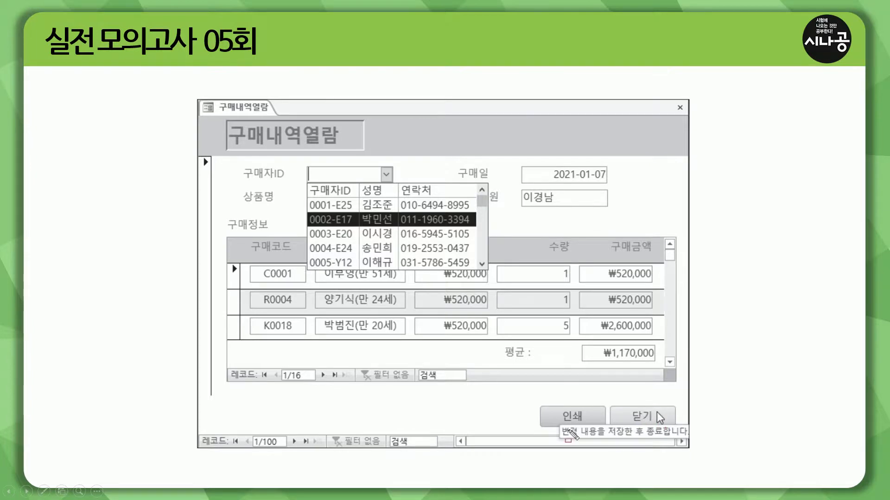
mouse_move(558, 423)
left_mouse_down()
mouse_move(584, 443)
mouse_move(694, 437)
left_mouse_up()
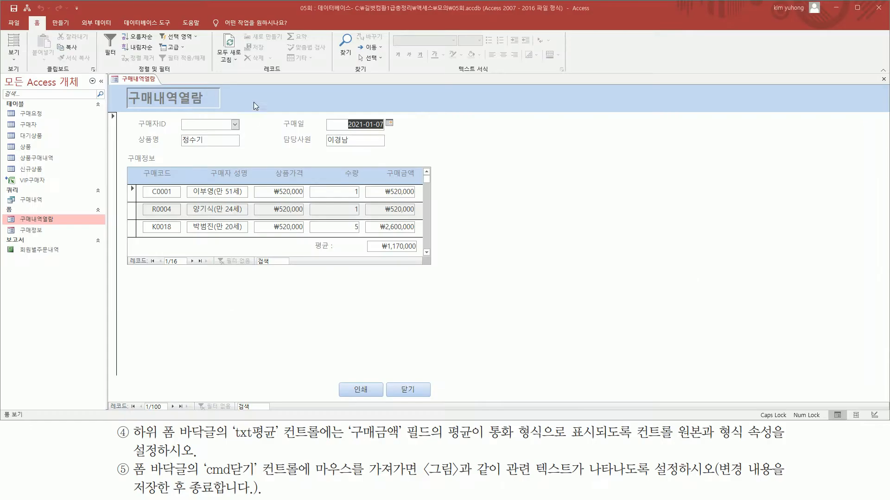
Return the form to Design view and set the control tip text of the cmd닫기 button to 변경 내용을 저장한 후 종료합니다.
right_click(253, 105)
left_click(282, 132)
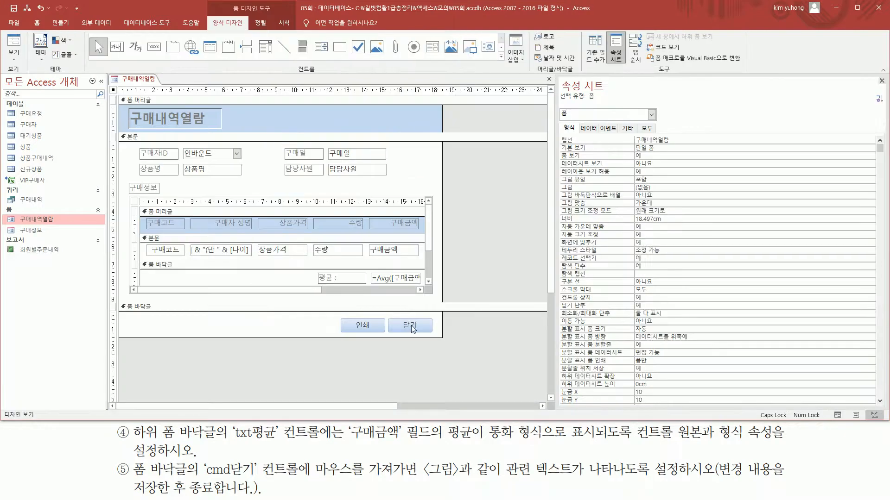
left_click(412, 326)
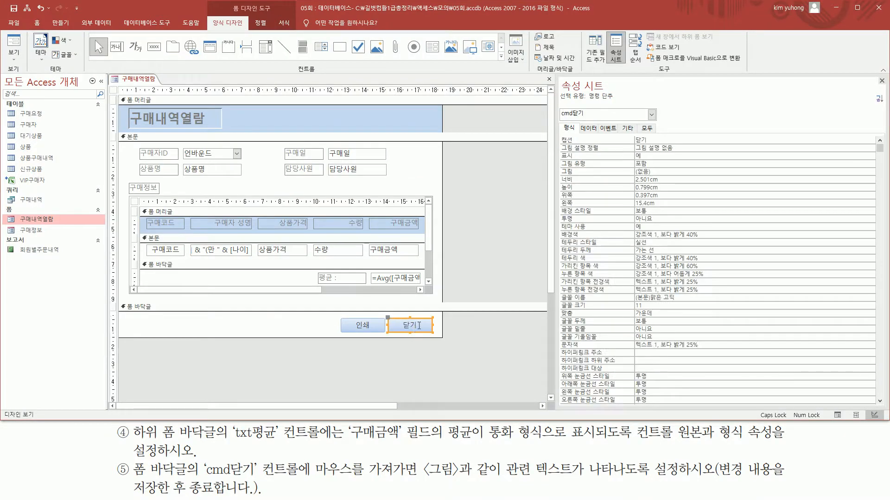
left_click(627, 129)
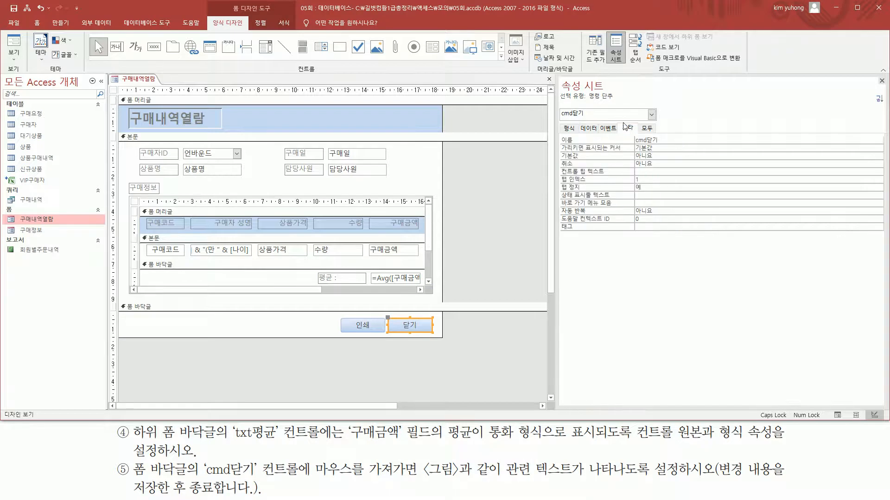
left_click_drag(559, 164, 657, 175)
left_click(677, 171)
type("변겨")
type(" 내용")
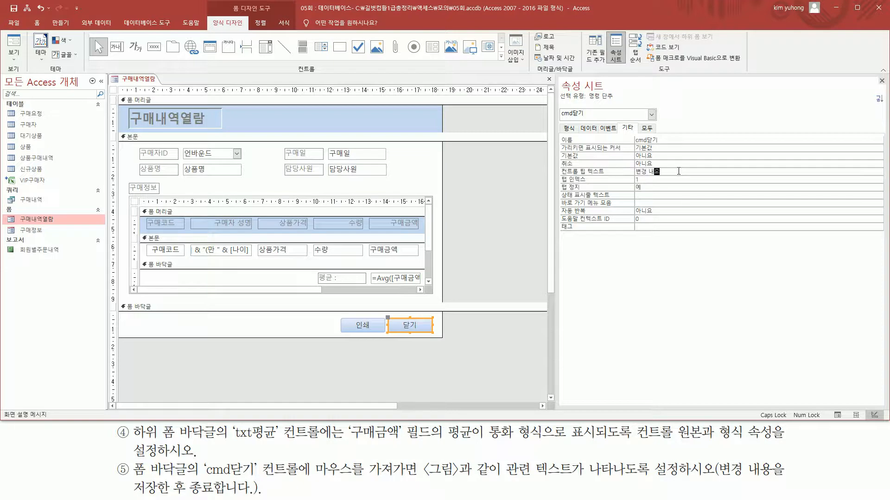
type("을 저장한 후 종료합니다.")
key("Return")
Display the form in Form view and close it, saving the changes to the 구매내역열람 and 구매정보 forms.
left_click(14, 44)
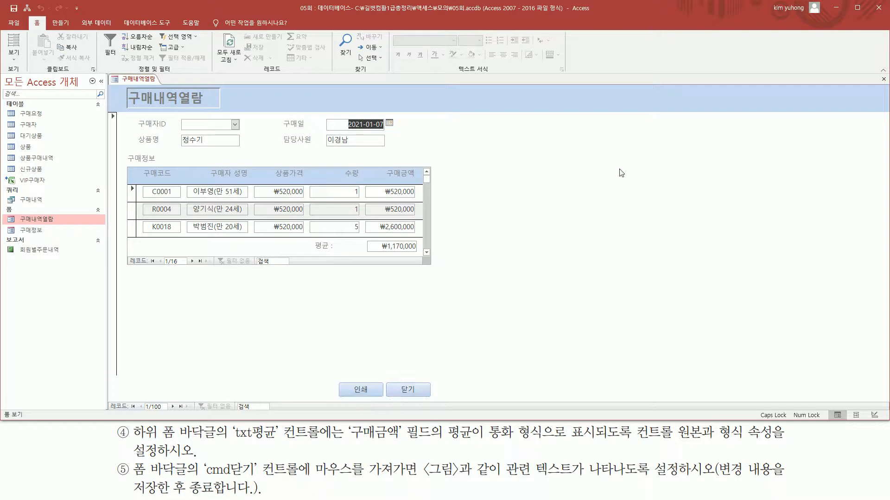
left_click(883, 78)
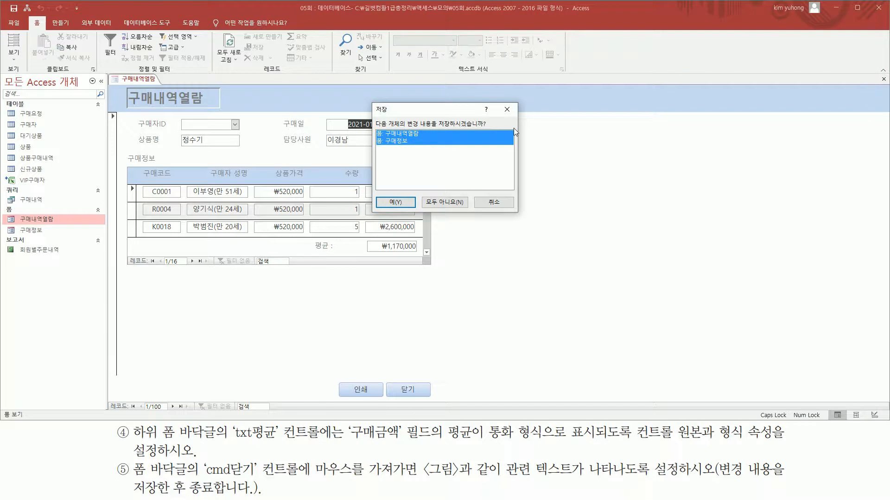
left_click(395, 202)
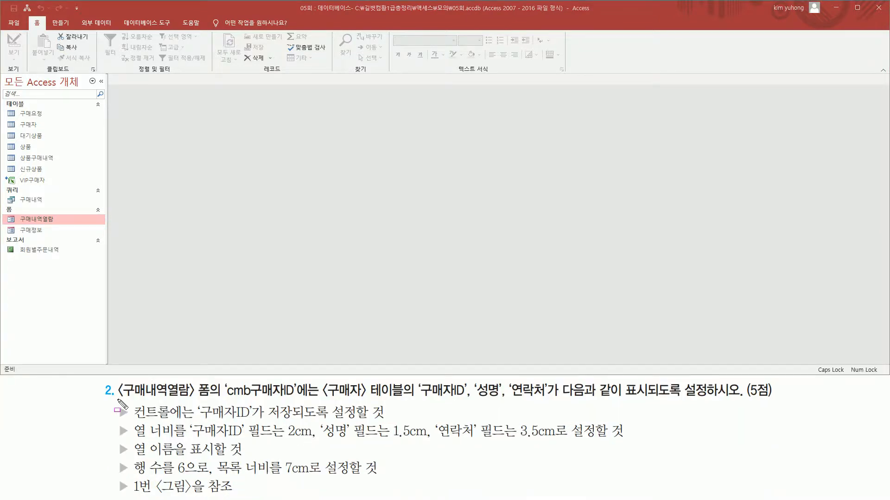
Reopen the 구매내역열람 form and check the drop-down list of the 구매자ID combo box against the task requirements.
mouse_move(118, 399)
left_mouse_down()
mouse_move(201, 397)
mouse_move(190, 383)
mouse_move(218, 383)
left_mouse_up()
key("Escape")
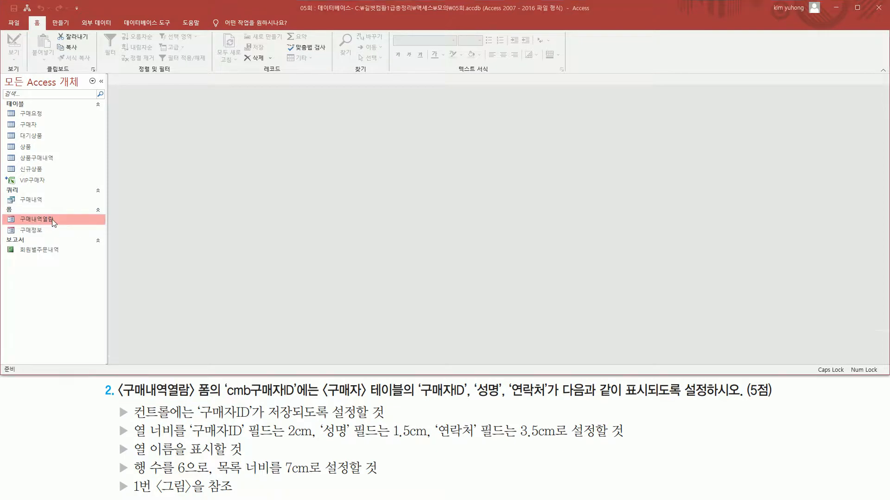
double_click(37, 219)
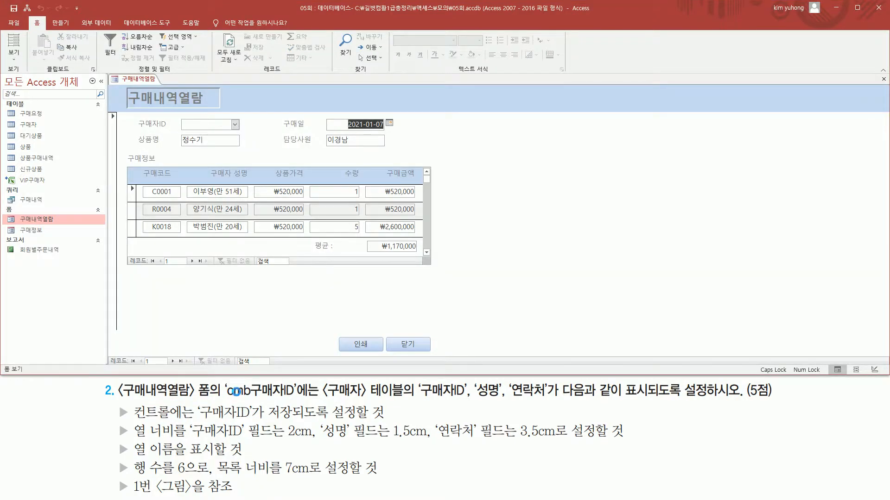
mouse_move(225, 397)
left_mouse_down()
mouse_move(299, 398)
mouse_move(298, 384)
left_mouse_up()
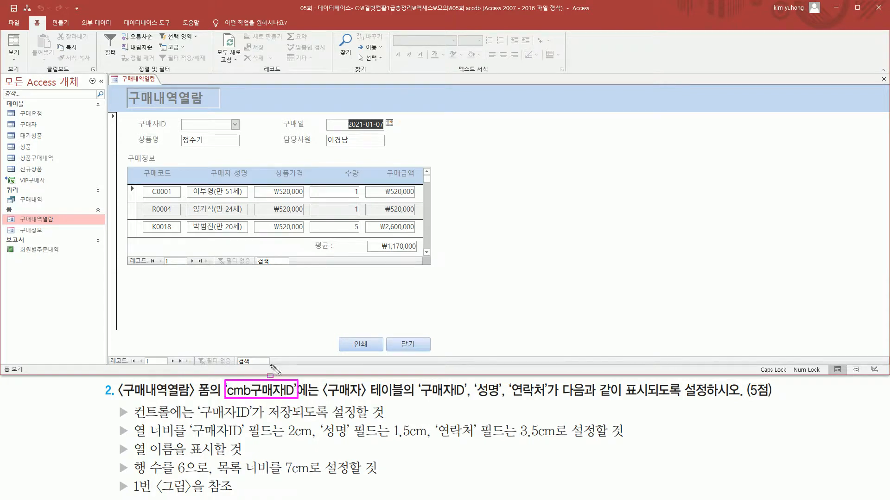
mouse_move(172, 115)
left_mouse_down()
mouse_move(135, 131)
mouse_move(244, 132)
left_mouse_up()
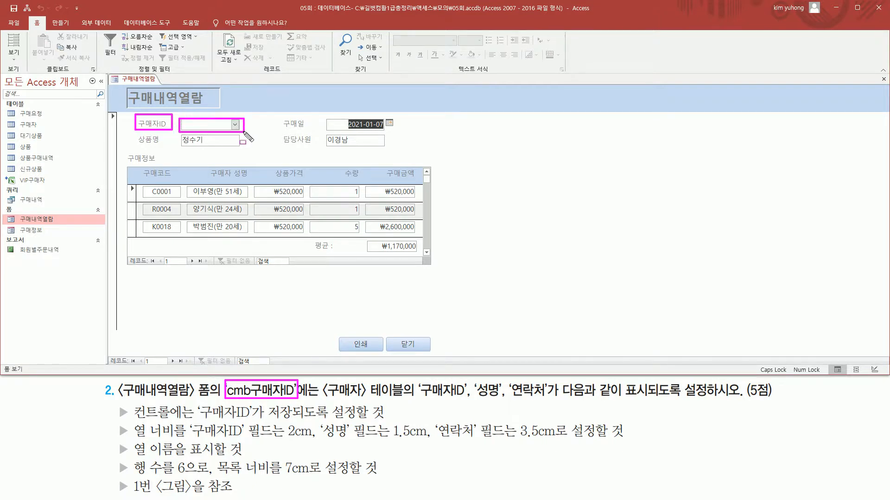
key("Escape")
left_click(235, 124)
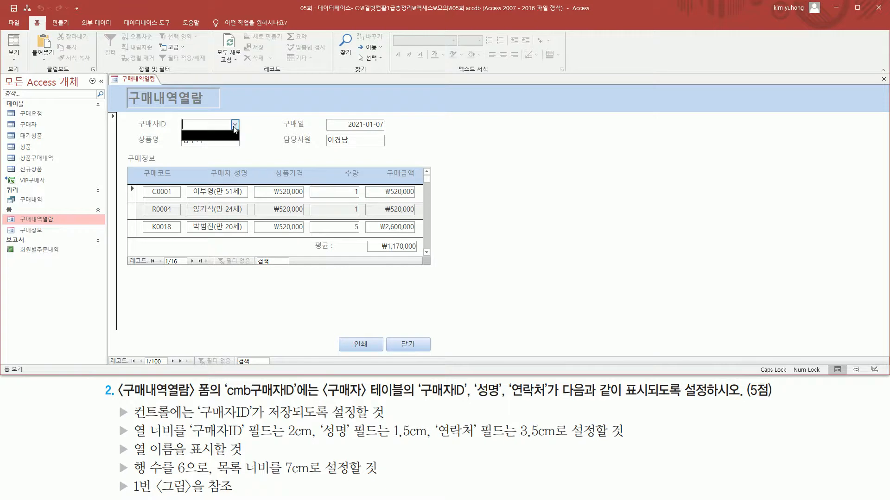
left_click_drag(180, 112, 242, 138)
left_click_drag(323, 398, 779, 401)
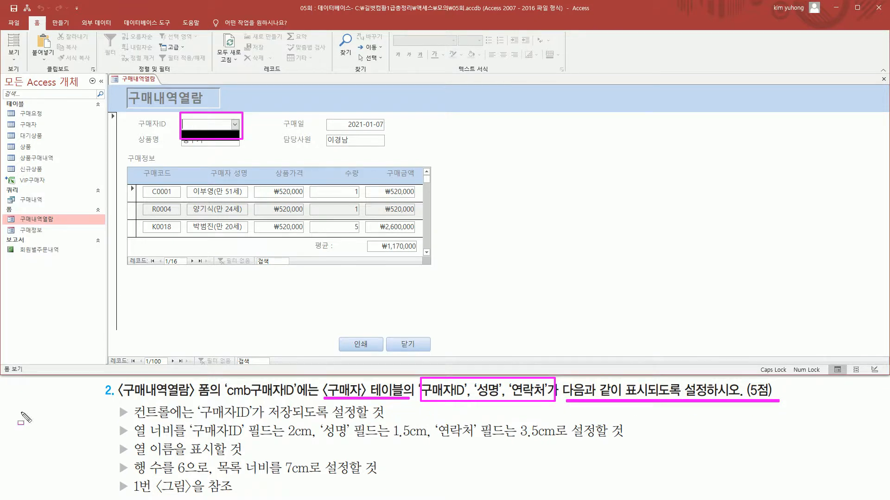
Switch to the presentation slide with the reference form picture and examine its 구매자ID drop-down list.
key("Escape")
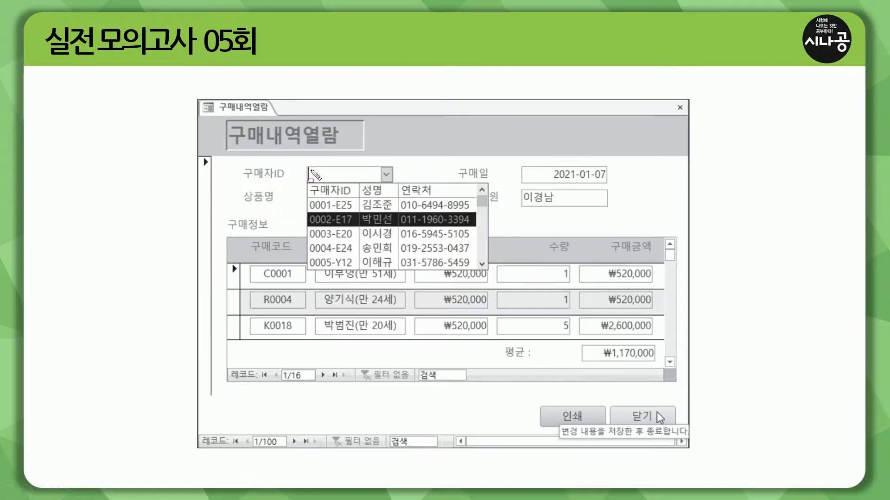
mouse_move(307, 165)
left_mouse_down()
mouse_move(353, 181)
mouse_move(396, 182)
left_mouse_up()
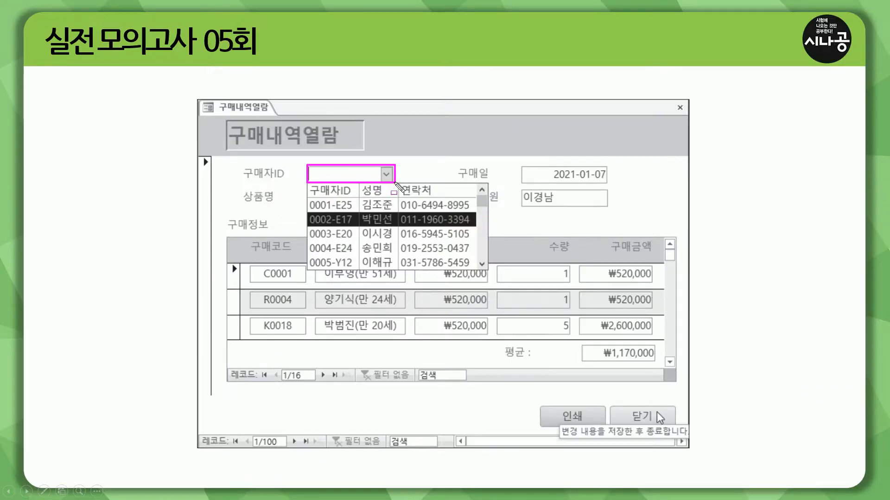
mouse_move(306, 184)
left_mouse_down()
mouse_move(463, 214)
mouse_move(490, 270)
left_mouse_up()
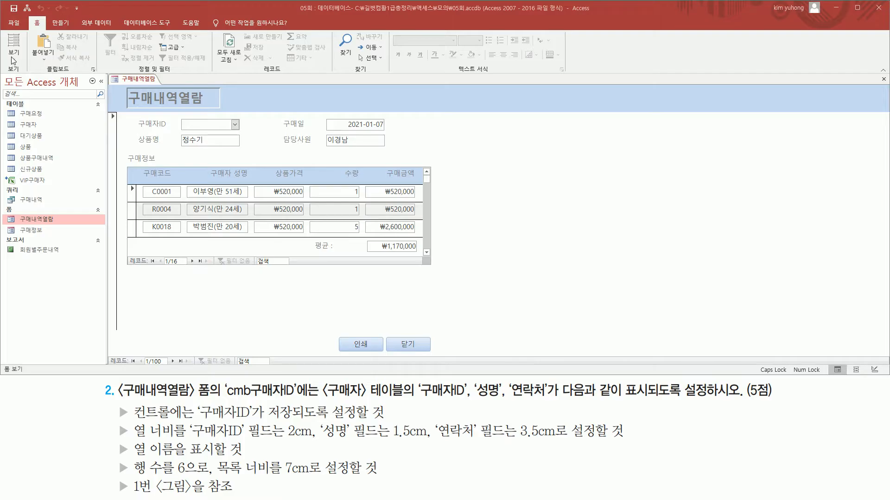
Put the form in Design view and open the query builder for the row source of the cmb구매자ID combo box.
left_click(14, 53)
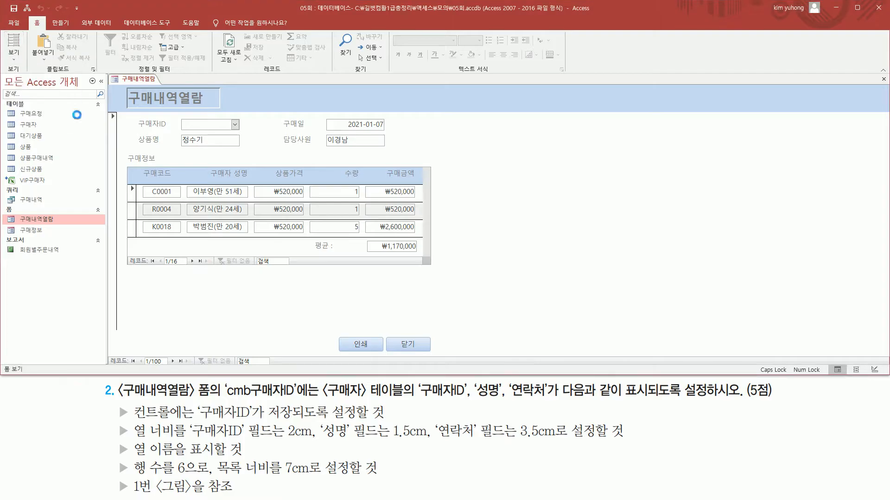
left_click(42, 116)
left_click(233, 155)
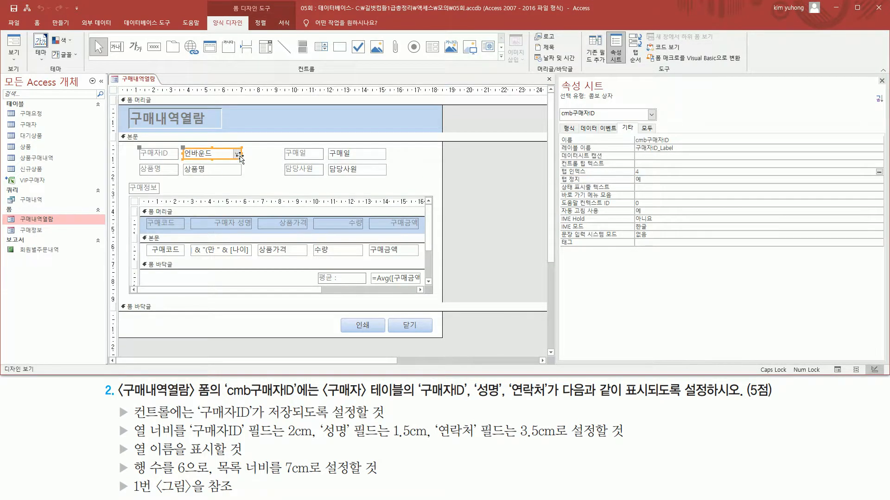
left_click(588, 128)
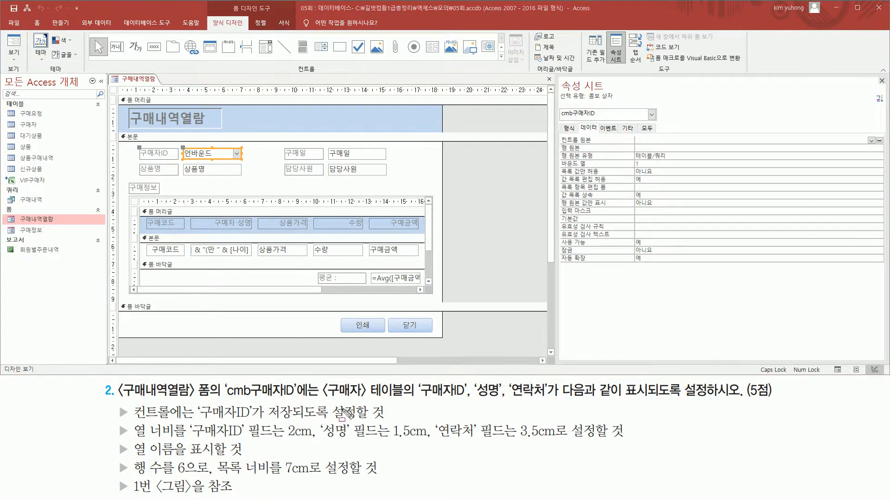
mouse_move(314, 399)
left_mouse_down()
mouse_move(407, 402)
mouse_move(408, 381)
mouse_move(541, 396)
left_mouse_up()
key("Escape")
left_click(698, 147)
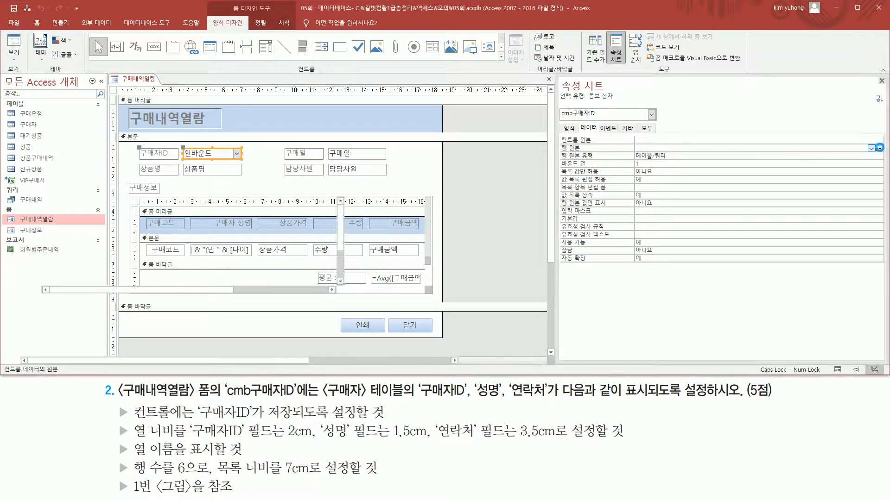
left_click(879, 148)
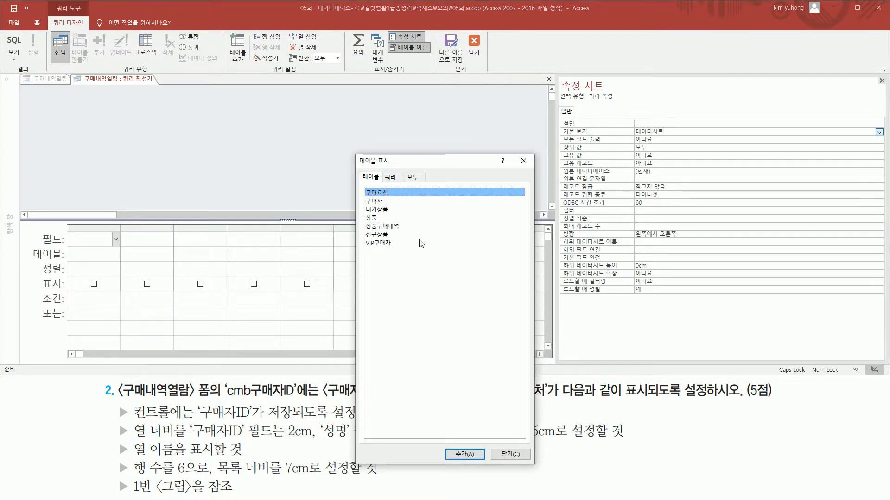
Add the 구매자 table to the row source query and include its fields 구매자ID, 성명 and 연락처.
left_click(376, 201)
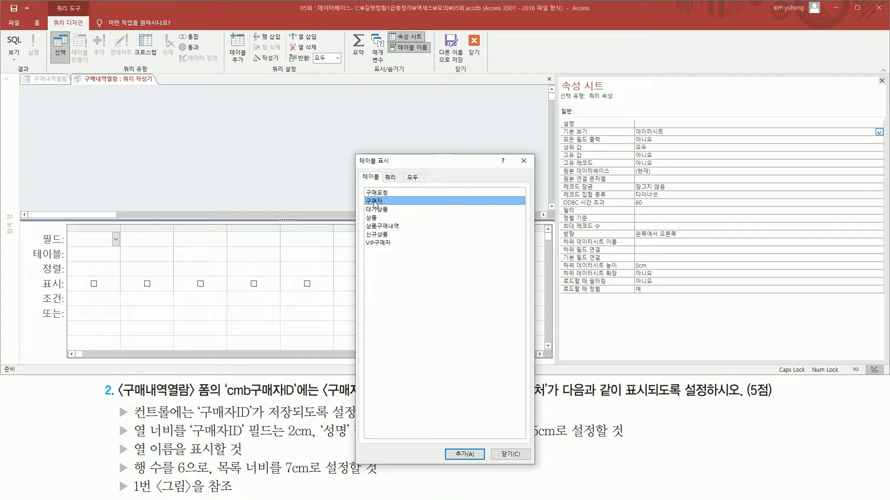
double_click(381, 204)
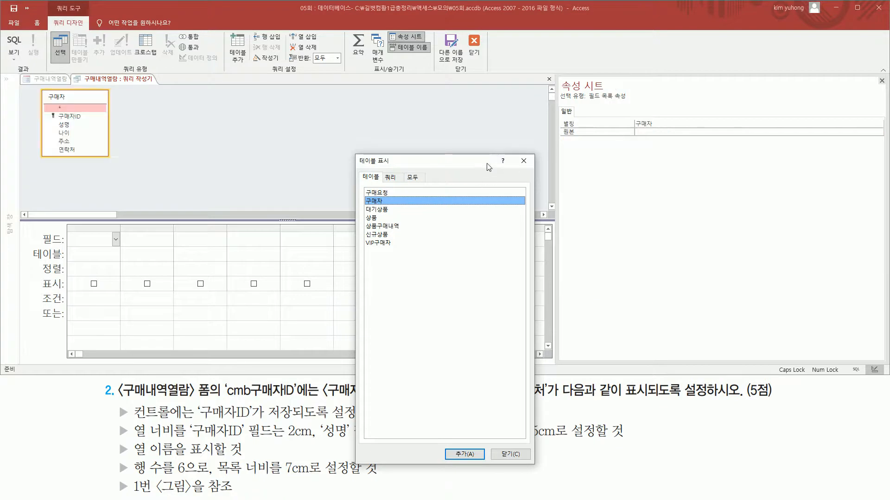
left_click(523, 161)
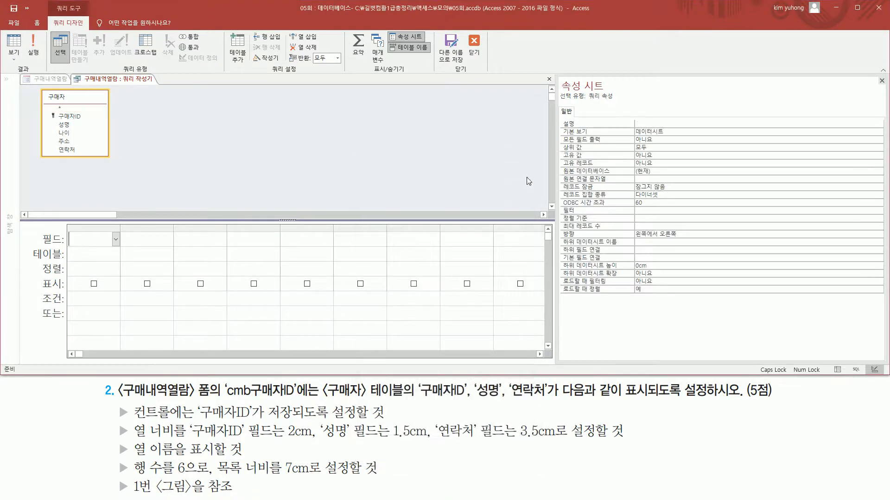
double_click(69, 116)
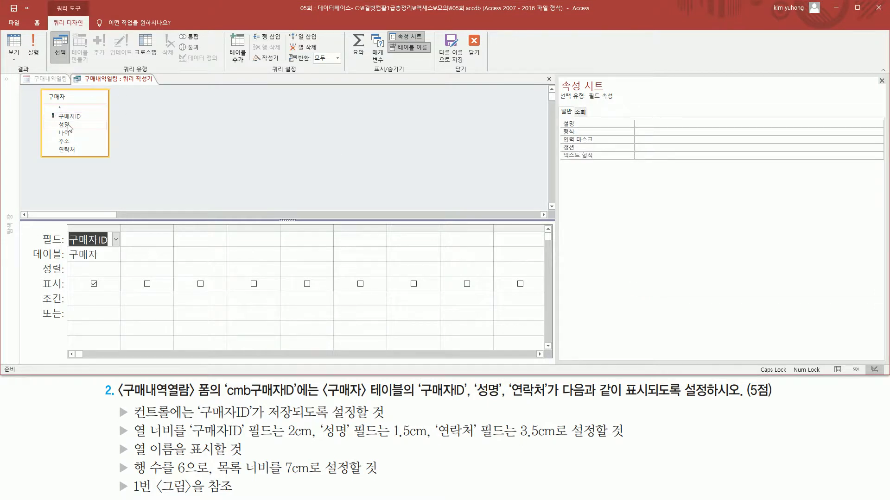
double_click(65, 125)
double_click(68, 149)
left_click_drag(61, 229, 228, 267)
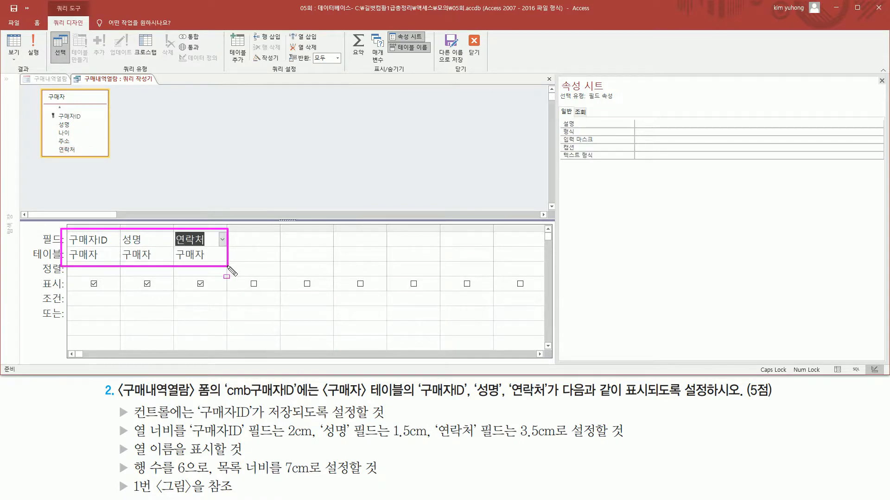
Close the query builder and save the SQL statement as the row source of cmb구매자ID.
mouse_move(111, 401)
left_mouse_down()
mouse_move(136, 424)
mouse_move(390, 420)
left_mouse_up()
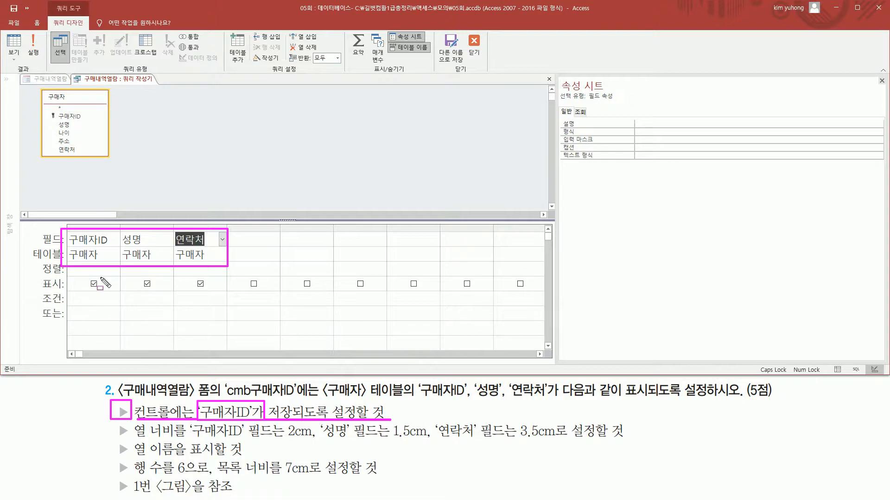
left_click_drag(98, 198, 98, 269)
left_click_drag(463, 30, 491, 74)
key("Escape")
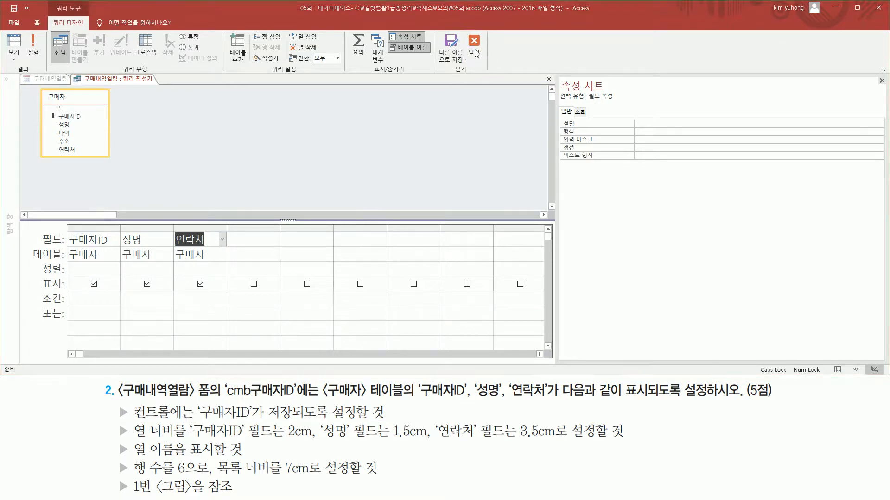
left_click(476, 44)
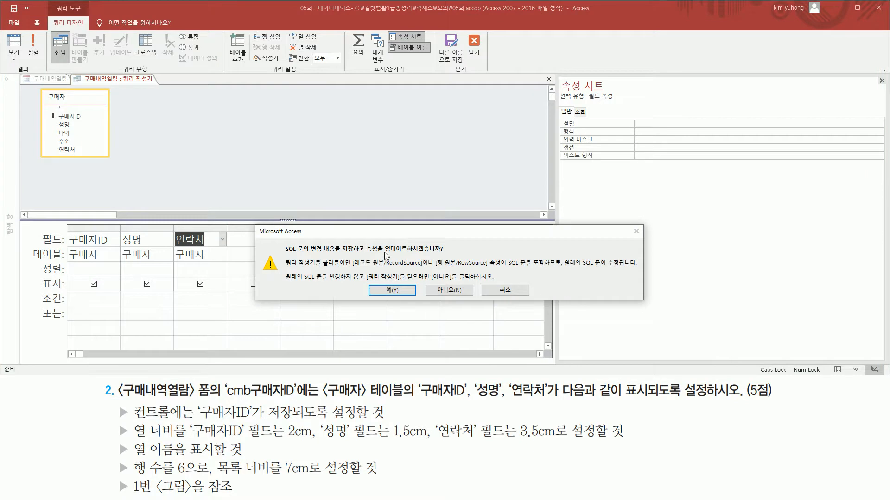
left_click(400, 293)
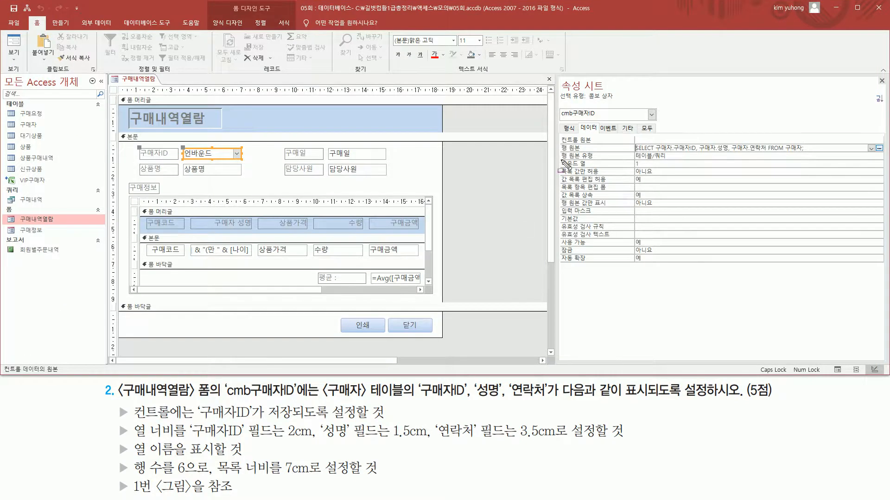
Check the bound column property of cmb구매자ID against the requirement that 구매자ID is stored in the control.
left_click_drag(557, 157, 649, 165)
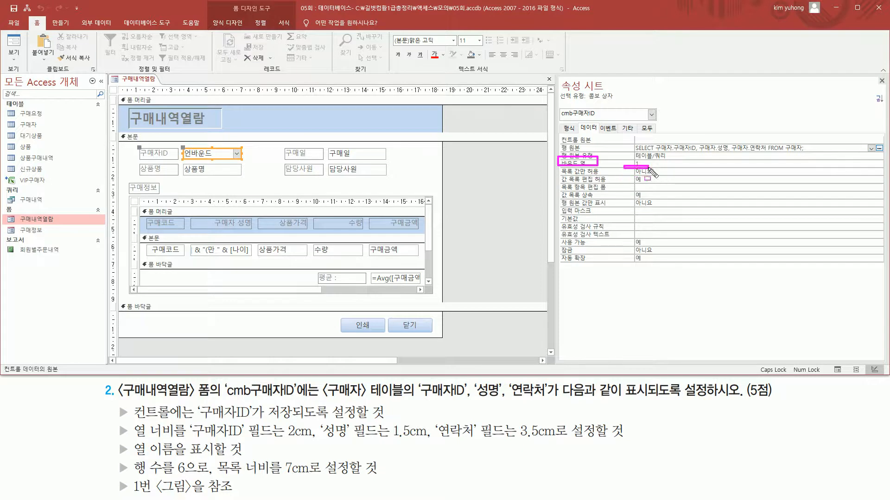
left_click_drag(199, 420, 305, 421)
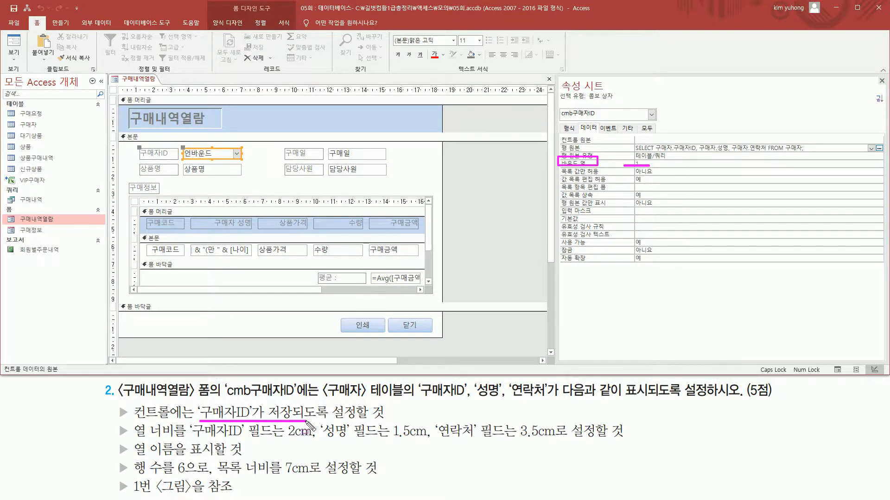
mouse_move(126, 421)
left_mouse_down()
mouse_move(148, 440)
mouse_move(182, 440)
left_mouse_up()
left_click_drag(559, 122, 578, 134)
key("Escape")
Display the format properties of cmb구매자ID and examine the column count, column widths, column heads, list rows and list width.
left_click(569, 129)
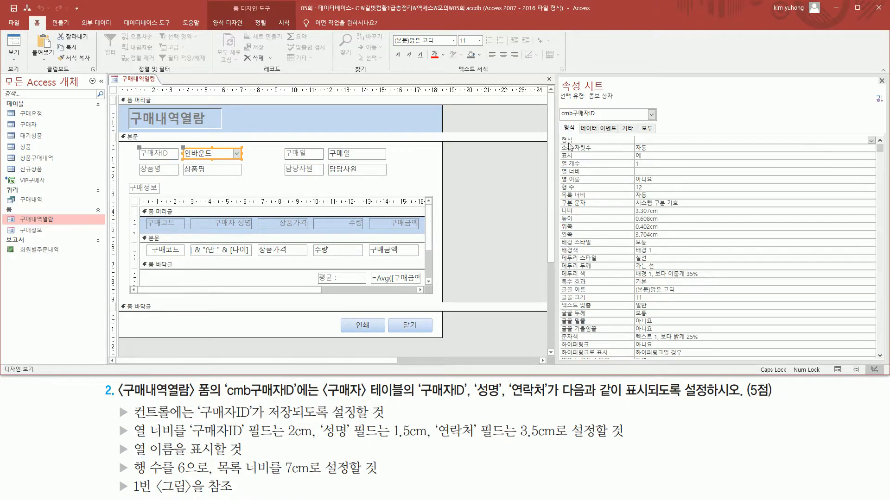
mouse_move(557, 158)
left_mouse_down()
mouse_move(594, 178)
mouse_move(596, 199)
mouse_move(776, 200)
left_mouse_up()
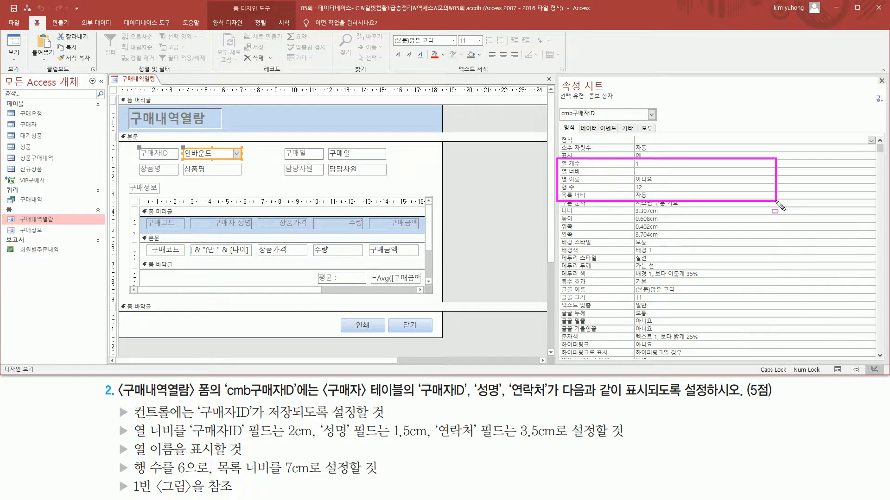
key("Escape")
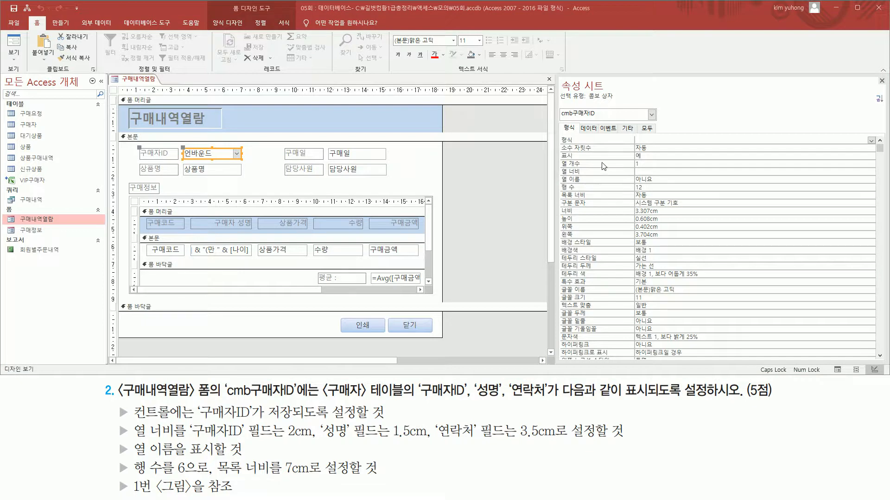
Set the column count of cmb구매자ID to 3 and its column widths to 2cm, 1.5cm and 3.5cm.
left_click(616, 164)
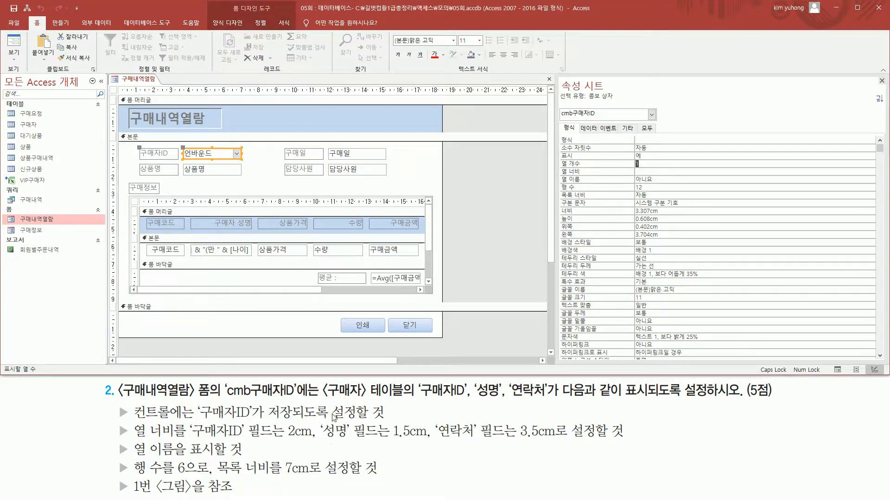
type("3")
left_click(649, 170)
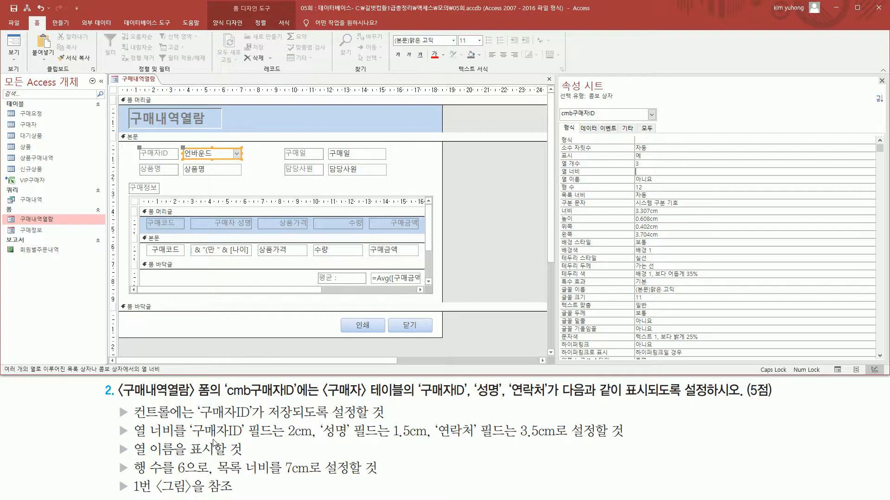
left_click_drag(186, 437, 560, 440)
key("Escape")
key("Return")
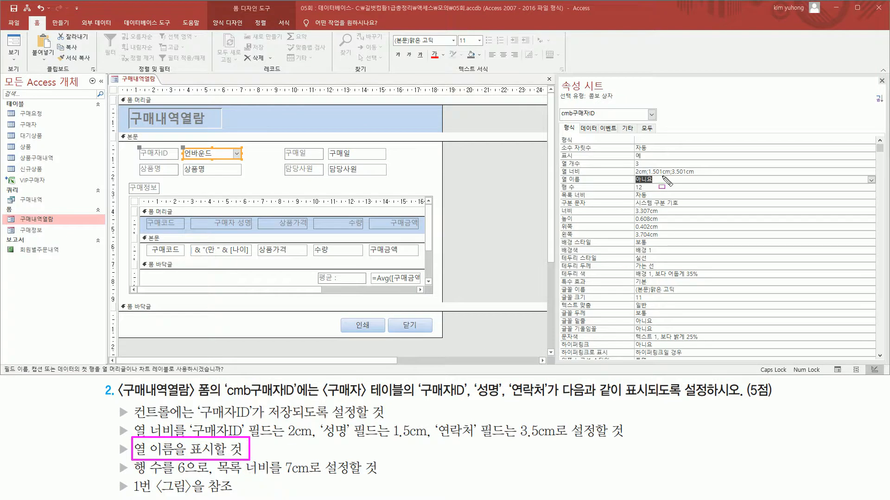
Set the column heads property (열 이름) of cmb구매자ID to 예.
key("Escape")
left_click(670, 180)
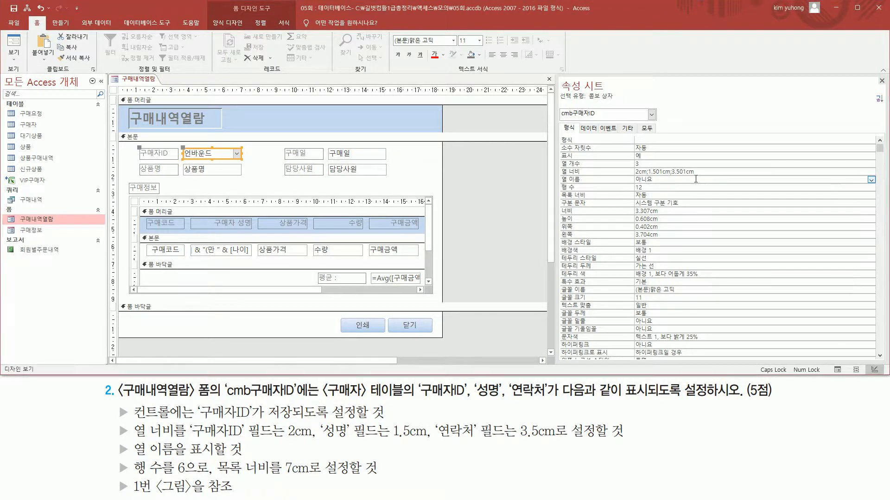
left_click(871, 180)
left_click(794, 188)
Set the list rows of cmb구매자ID to 6 and the list width to 7cm.
left_click_drag(130, 477, 394, 479)
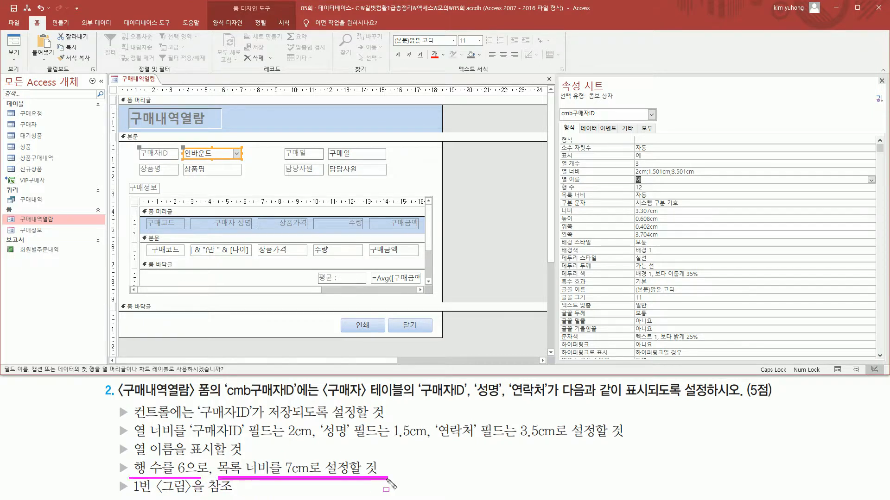
key("Escape")
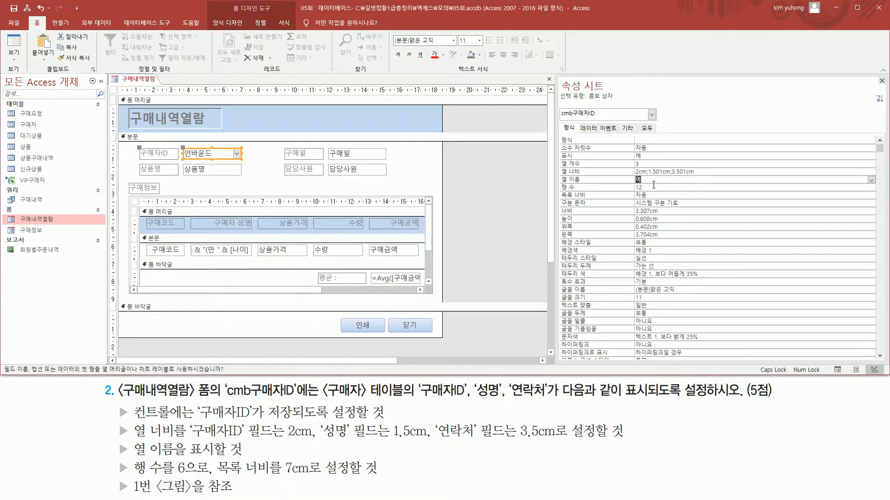
left_click(650, 187)
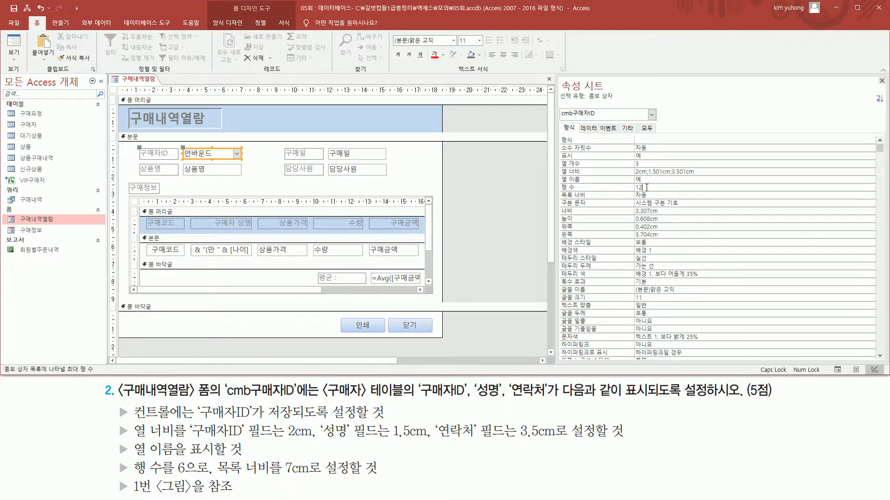
type("6")
type("7")
key("Return")
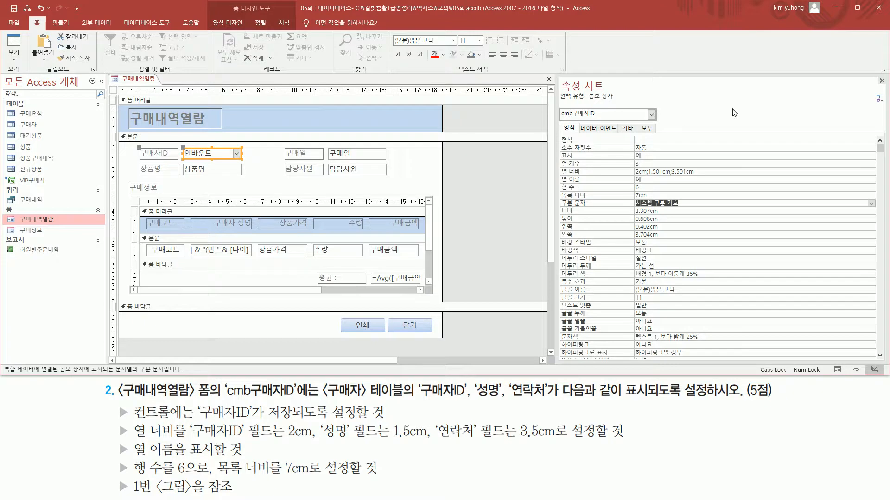
Close the property sheet, display 구매내역열람 in form view and check the columns in the 구매자ID drop-down list.
left_click(881, 81)
left_click(14, 46)
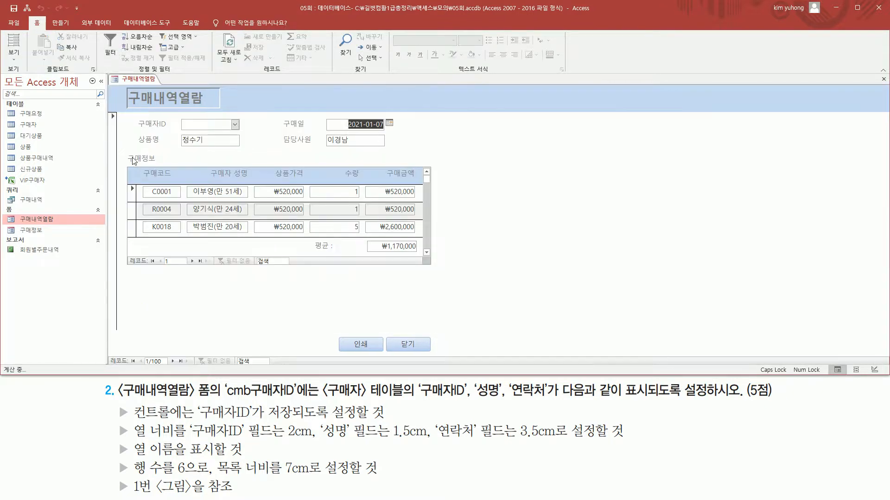
left_click(235, 125)
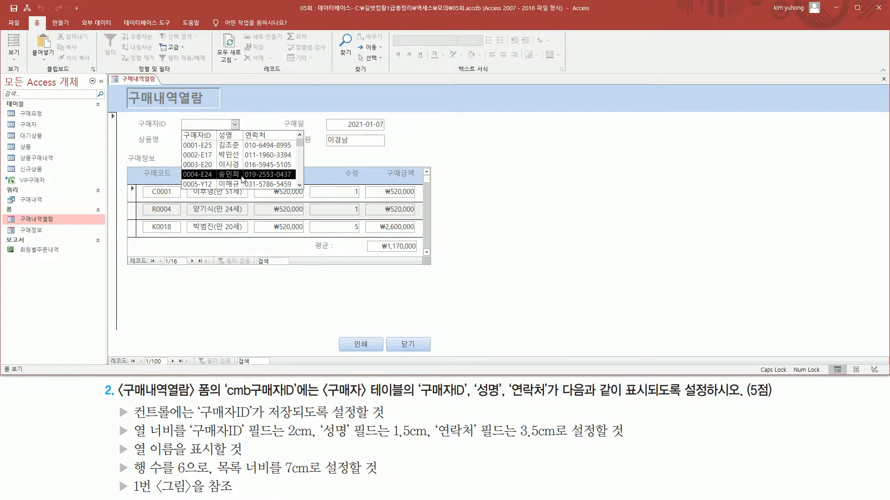
left_click(246, 129)
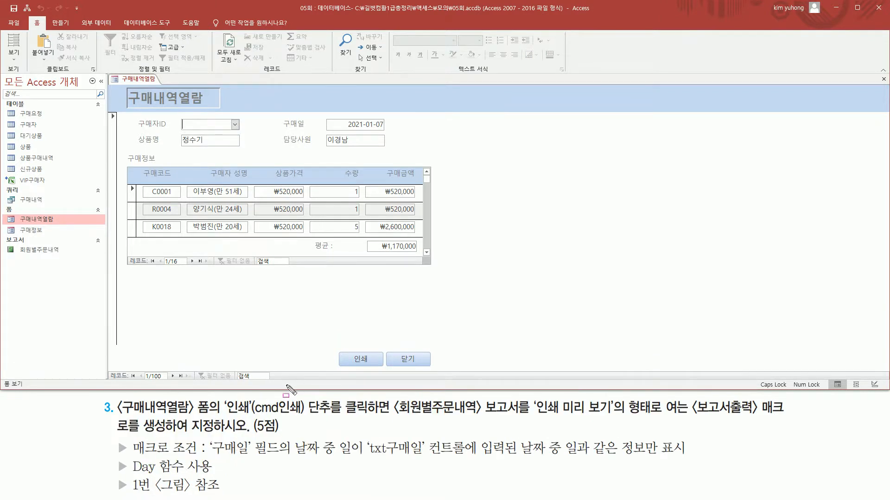
Review the task for the 보고서출력 macro: the 인쇄 button, 회원별주문내역 report, print preview, and the Day-based 구매일 condition.
mouse_move(116, 398)
left_mouse_down()
mouse_move(158, 416)
mouse_move(214, 416)
left_mouse_up()
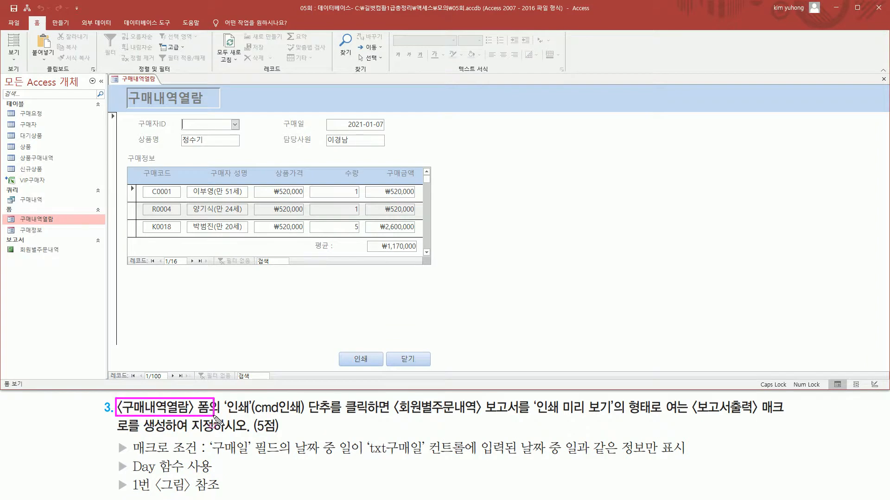
mouse_move(109, 103)
left_mouse_down()
mouse_move(457, 373)
mouse_move(448, 369)
left_mouse_up()
left_click_drag(224, 415, 325, 417)
mouse_move(345, 344)
left_mouse_down()
mouse_move(386, 377)
mouse_move(378, 369)
mouse_move(406, 412)
mouse_move(459, 431)
mouse_move(484, 419)
mouse_move(617, 417)
left_mouse_up()
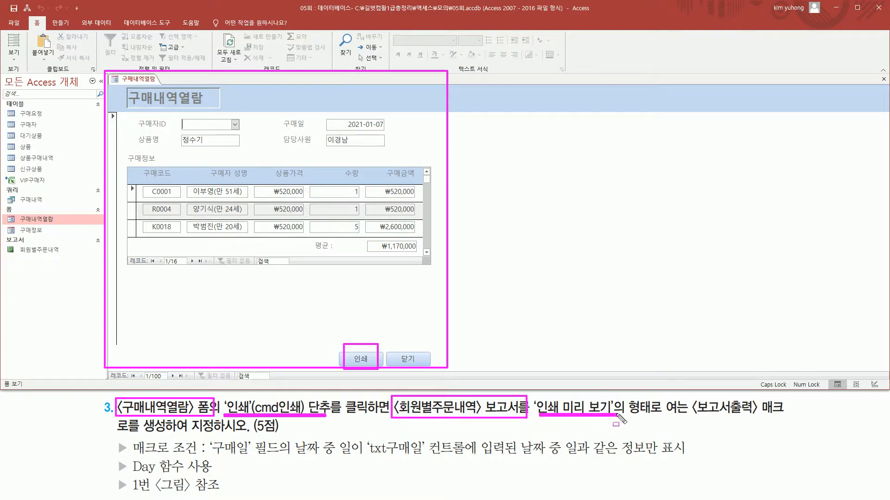
left_click_drag(690, 415, 777, 415)
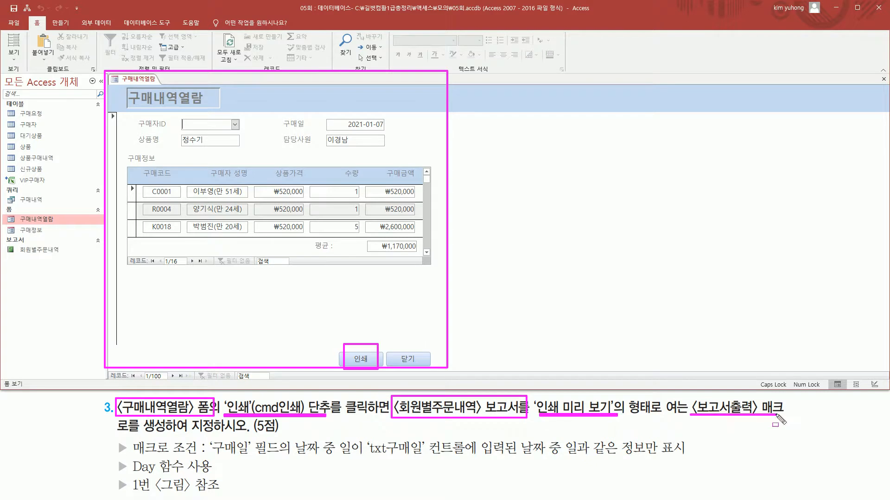
left_click_drag(114, 434, 249, 434)
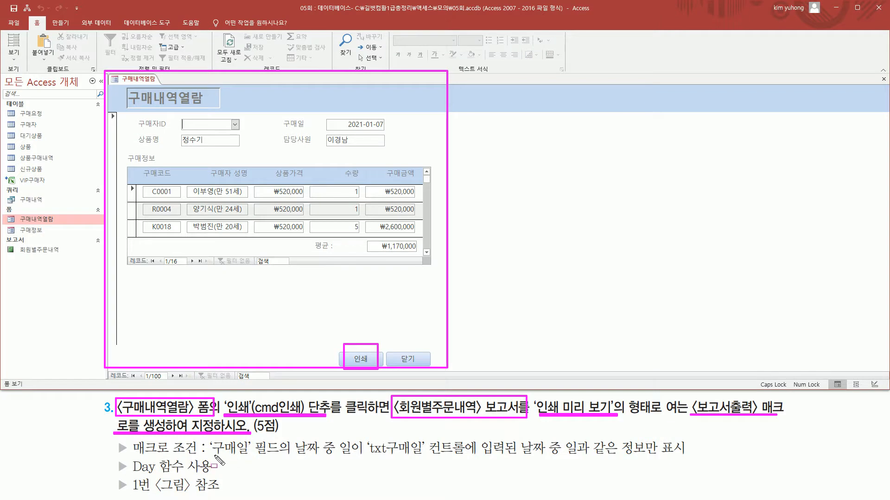
left_click_drag(212, 458, 284, 441)
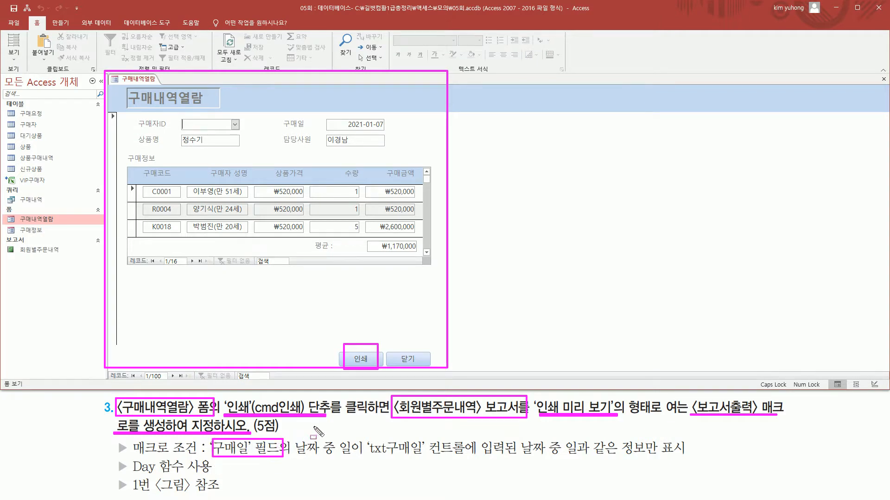
left_click_drag(339, 112, 393, 133)
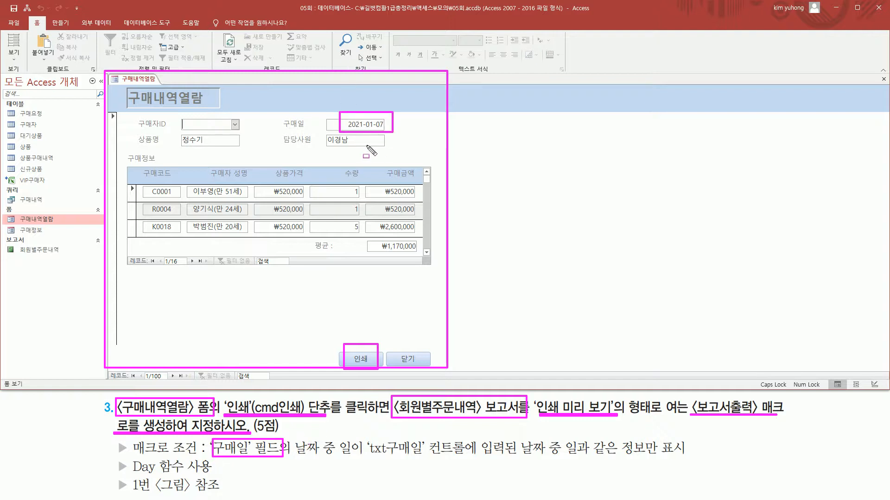
mouse_move(339, 431)
left_mouse_down()
mouse_move(353, 464)
mouse_move(573, 451)
mouse_move(581, 472)
mouse_move(686, 459)
left_mouse_up()
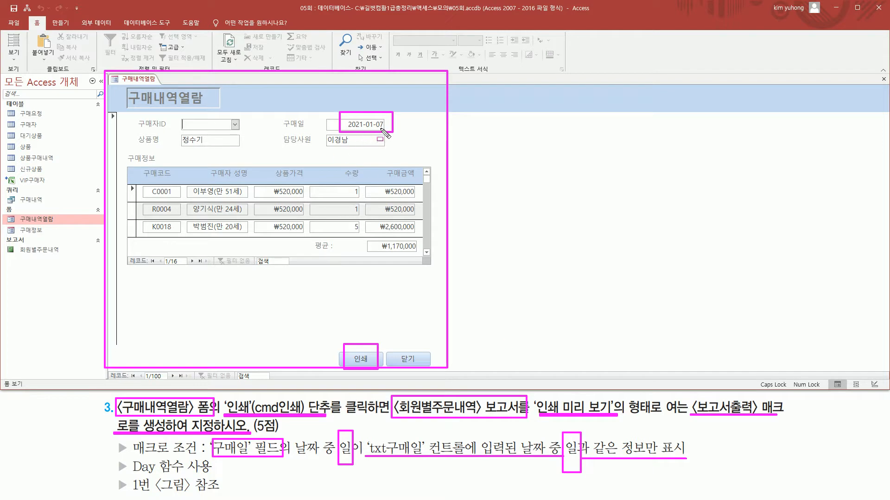
mouse_move(378, 126)
left_mouse_down()
mouse_move(378, 113)
mouse_move(385, 137)
left_mouse_up()
left_click_drag(130, 457, 186, 474)
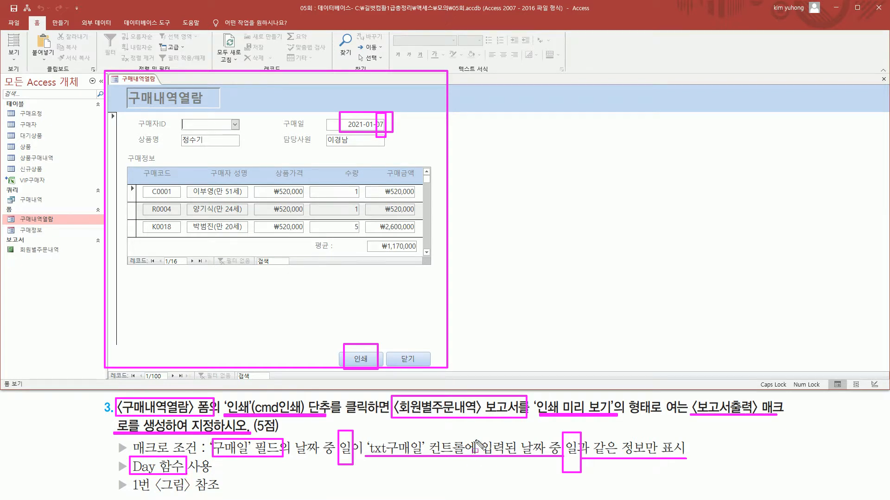
key("Escape")
mouse_move(691, 417)
left_mouse_down()
mouse_move(759, 413)
mouse_move(788, 400)
left_mouse_up()
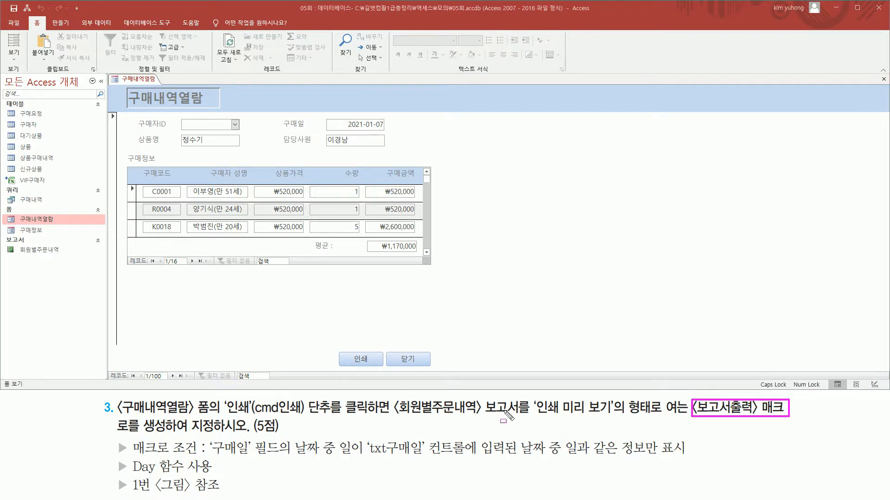
left_click_drag(341, 348, 380, 369)
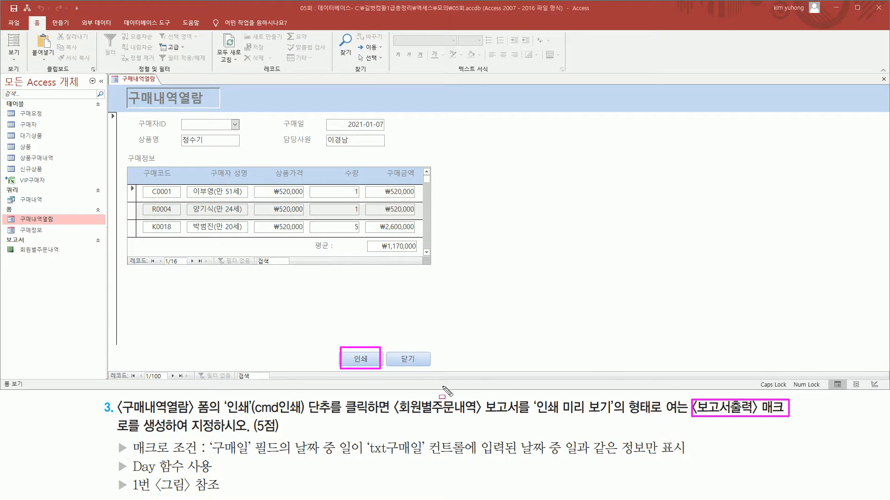
key("Escape")
Return the 구매내역열람 form to design view and create a new macro.
right_click(128, 80)
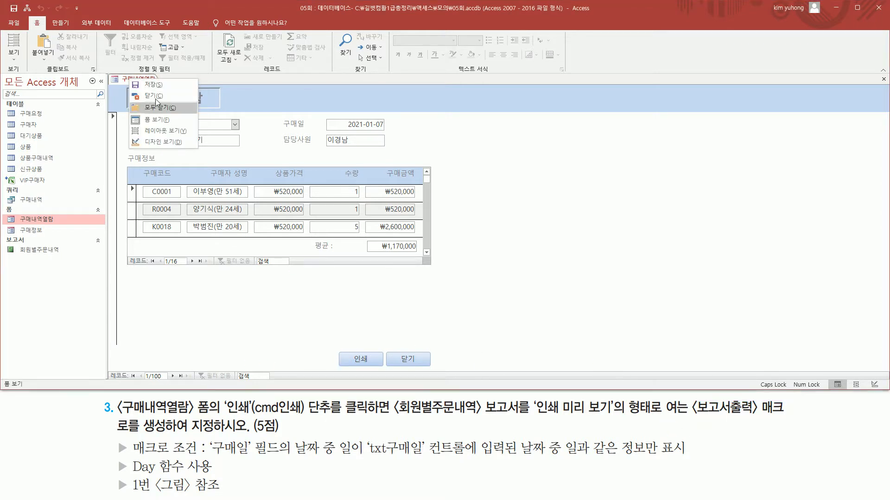
left_click(157, 142)
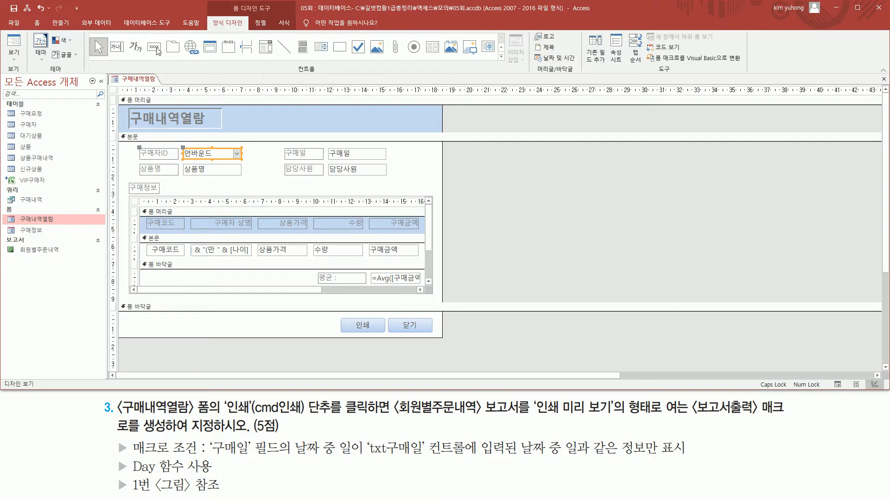
left_click(63, 24)
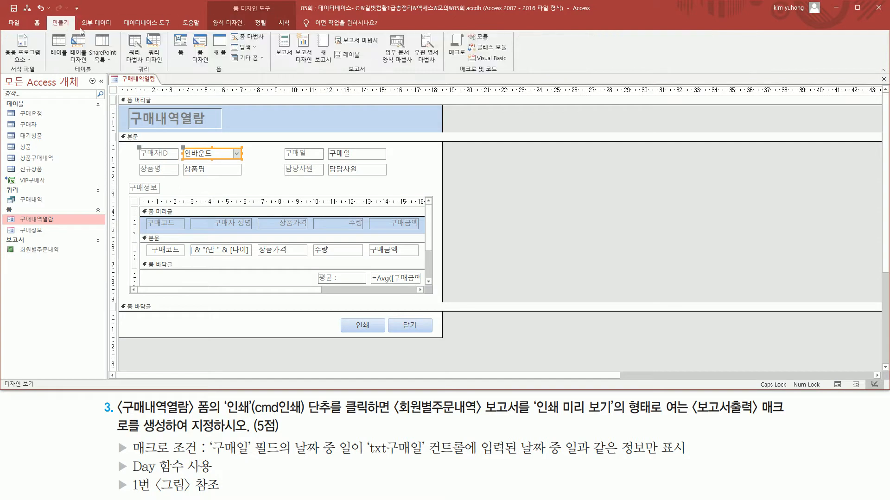
left_click(456, 42)
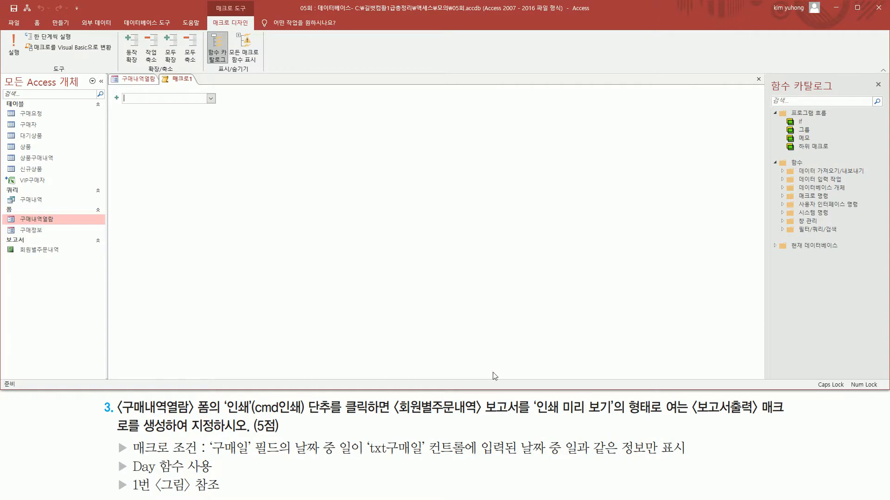
Add an OpenReport action to the new macro.
mouse_move(393, 398)
left_mouse_down()
mouse_move(483, 417)
mouse_move(617, 417)
left_mouse_up()
key("Escape")
left_click(211, 99)
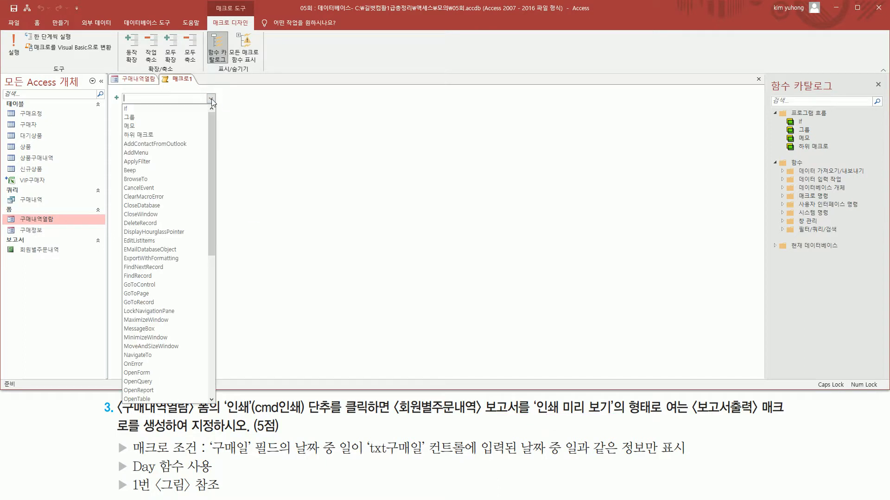
scroll(170, 331, "down", 2)
left_click(168, 329)
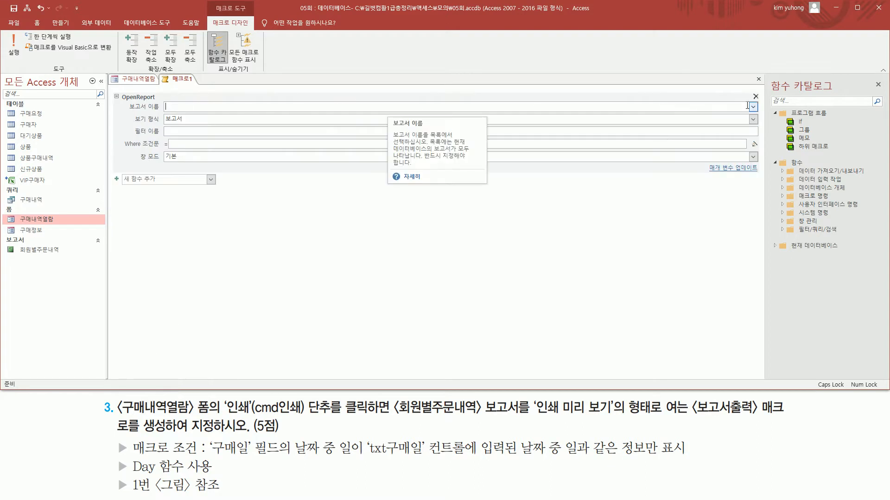
Set the OpenReport action's report name to 회원별주문내역 and its view to 인쇄 미리 보기.
left_click(754, 107)
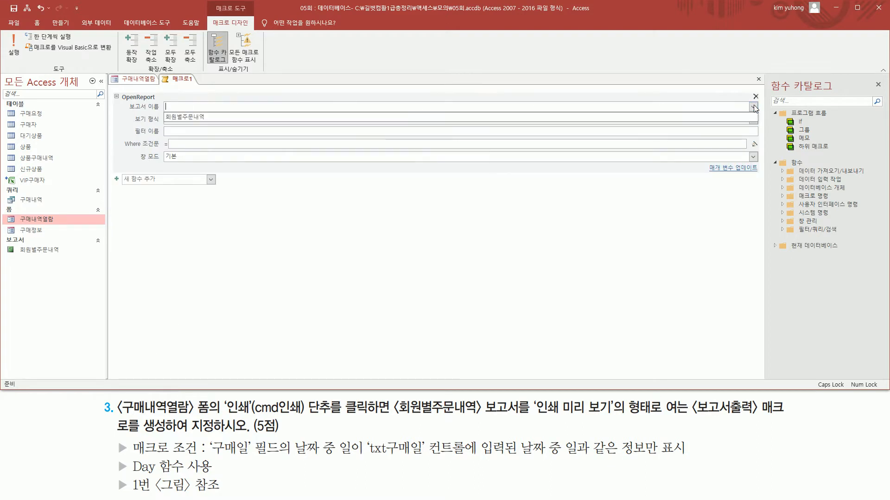
left_click(192, 118)
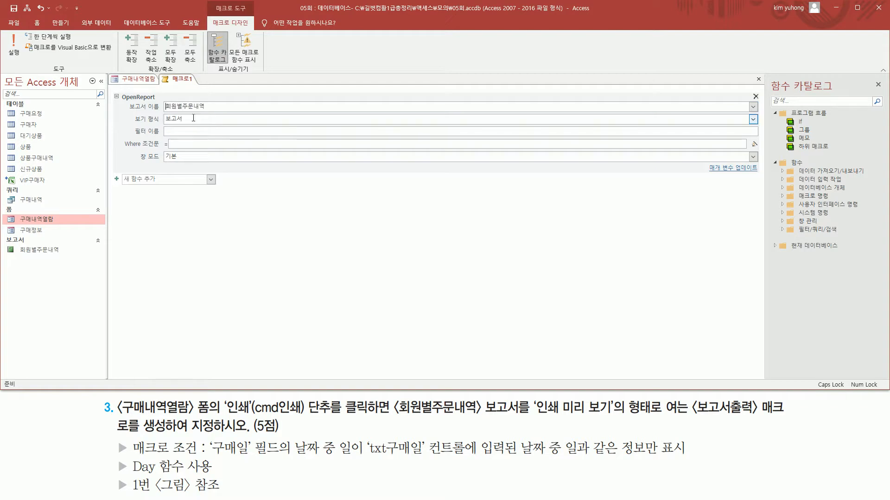
double_click(204, 118)
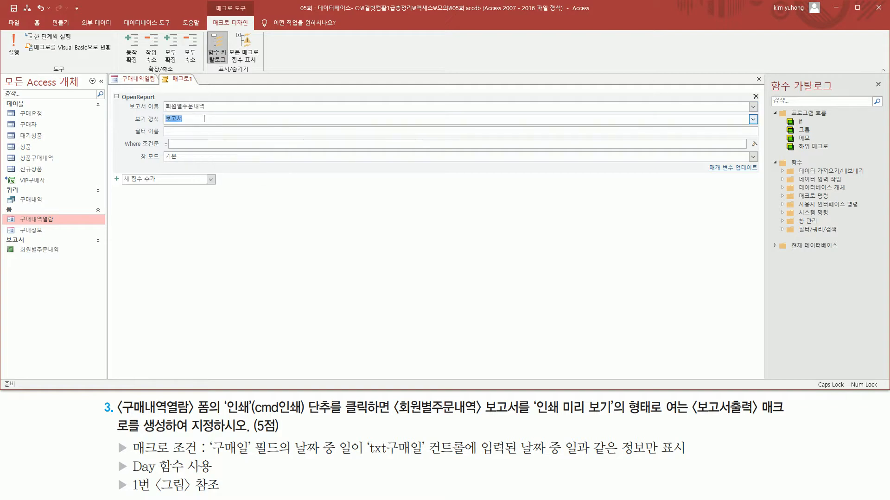
left_click(753, 120)
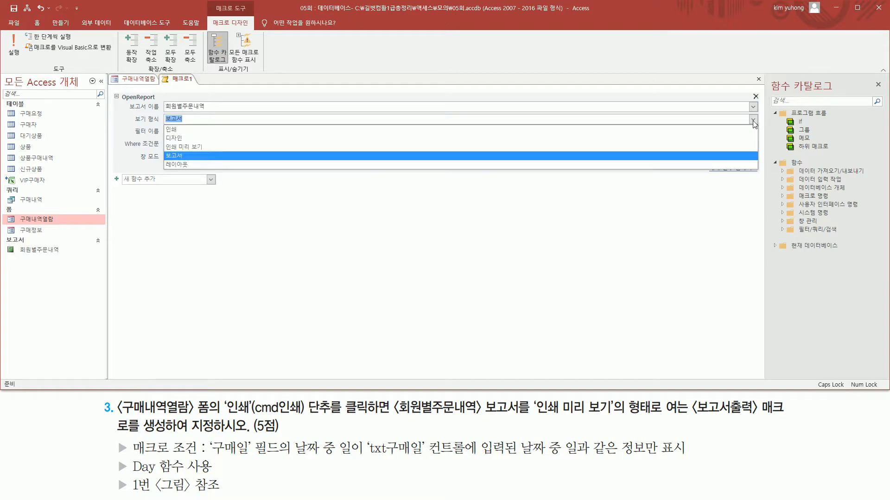
left_click(309, 147)
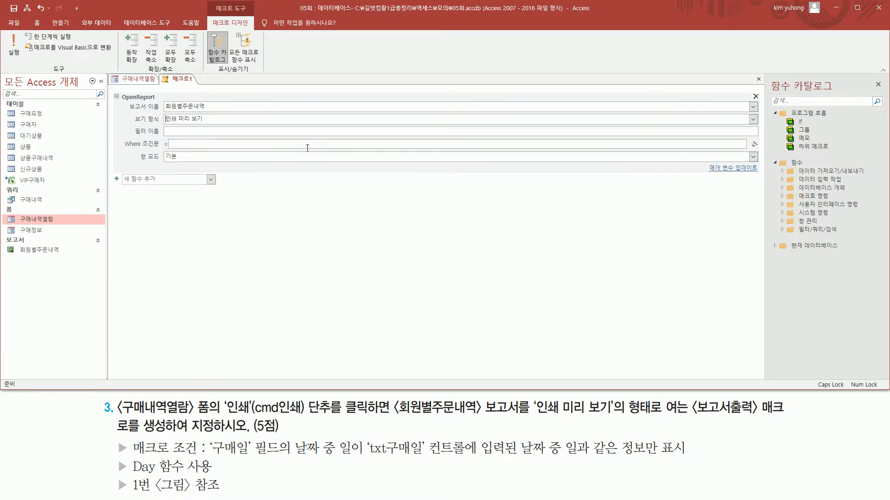
Open the expression builder for the OpenReport action's Where condition.
left_click(204, 147)
left_click(753, 144)
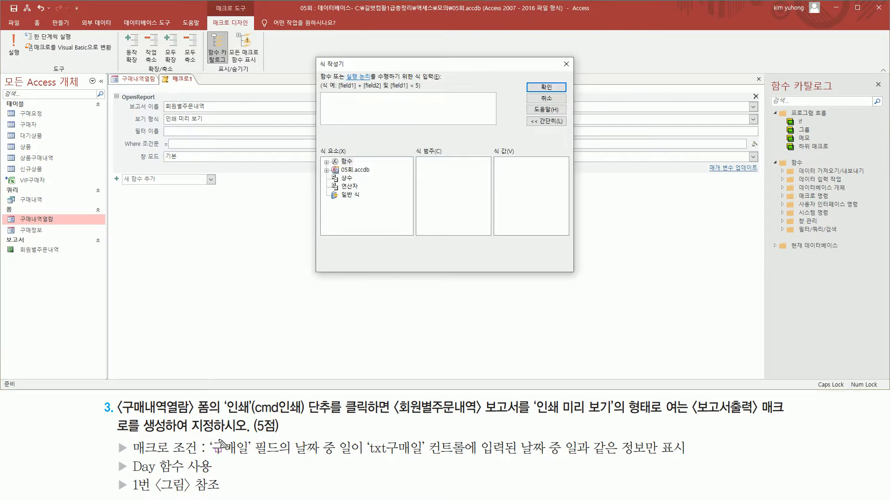
left_click_drag(208, 437, 281, 459)
mouse_move(364, 436)
left_mouse_down()
mouse_move(408, 459)
mouse_move(469, 461)
left_mouse_up()
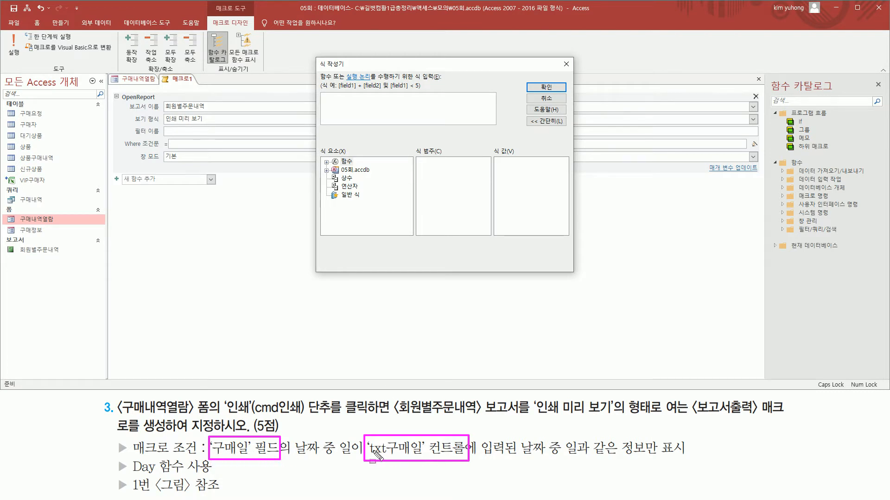
left_click_drag(338, 455, 353, 456)
left_click_drag(564, 456, 660, 460)
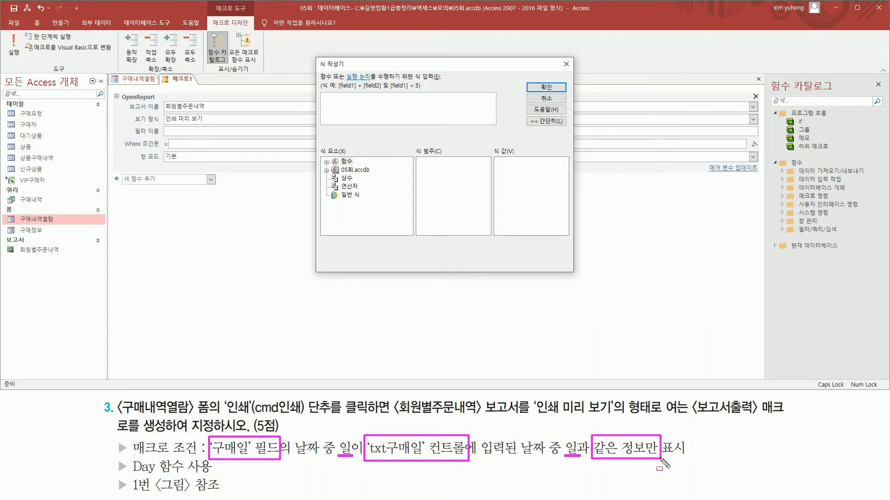
key("Escape")
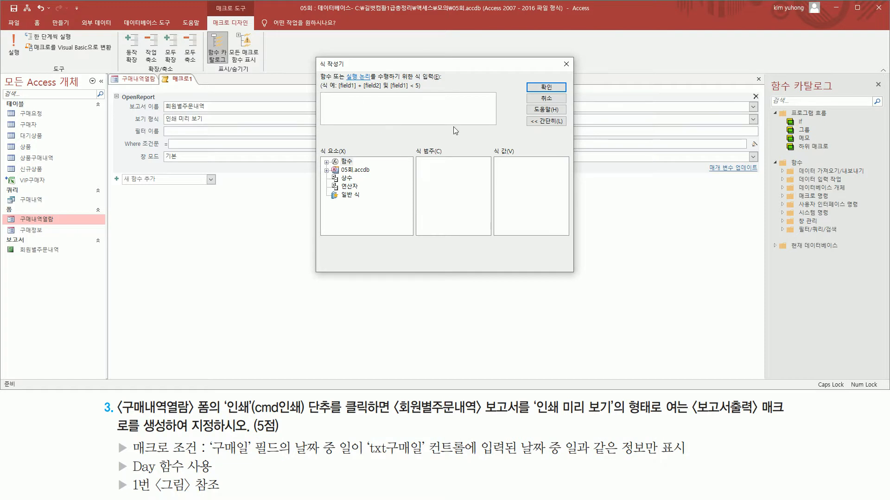
Begin the Where condition expression with DAY([구매일])=.
type("DAY")
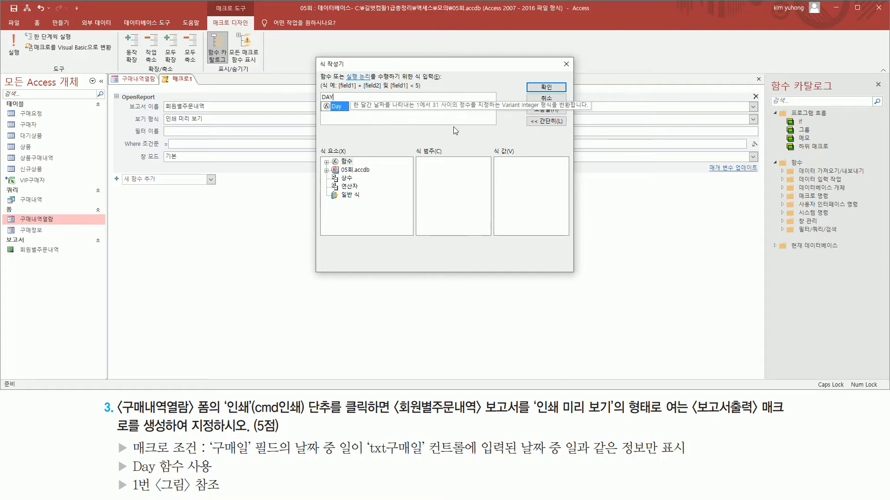
type("(")
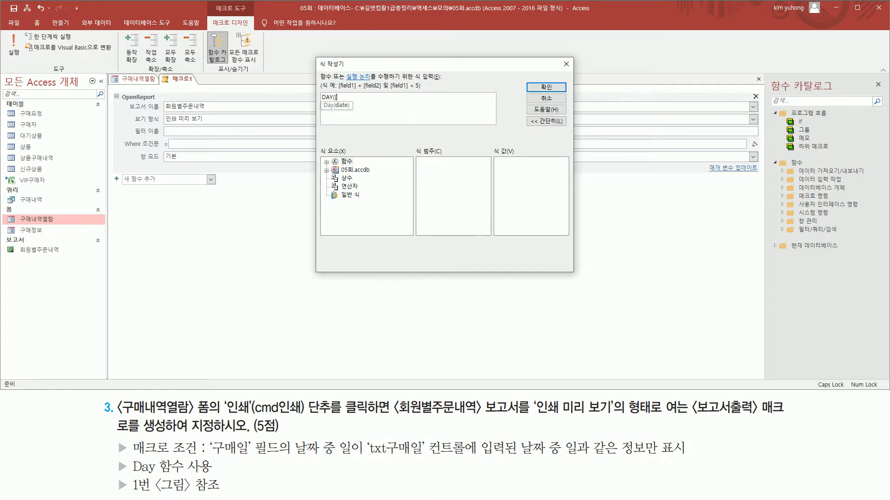
type("[ㄱ")
type("매일")
type("]")
type(")")
type("=")
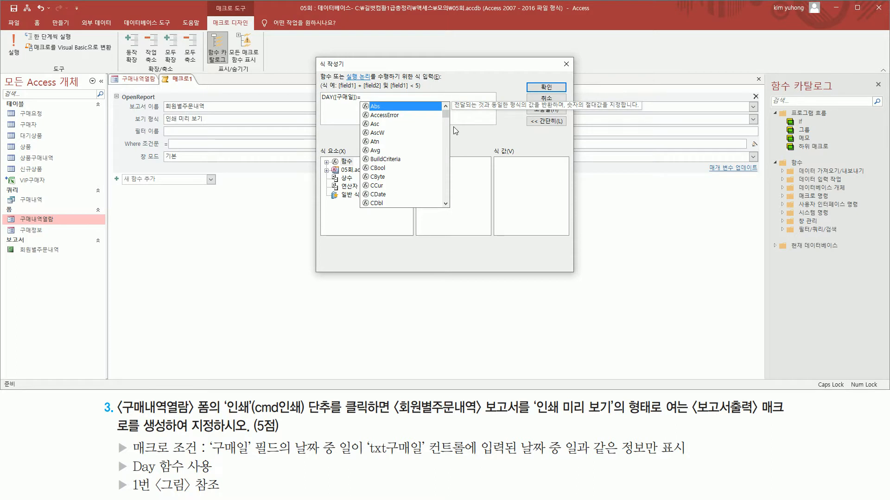
List the controls of the loaded 구매내역열람 form in the expression builder.
left_click_drag(369, 456, 464, 458)
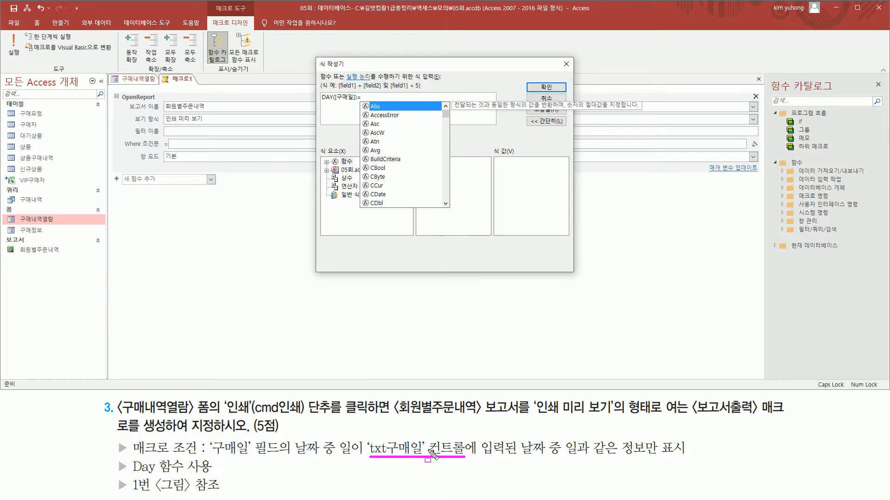
key("Escape")
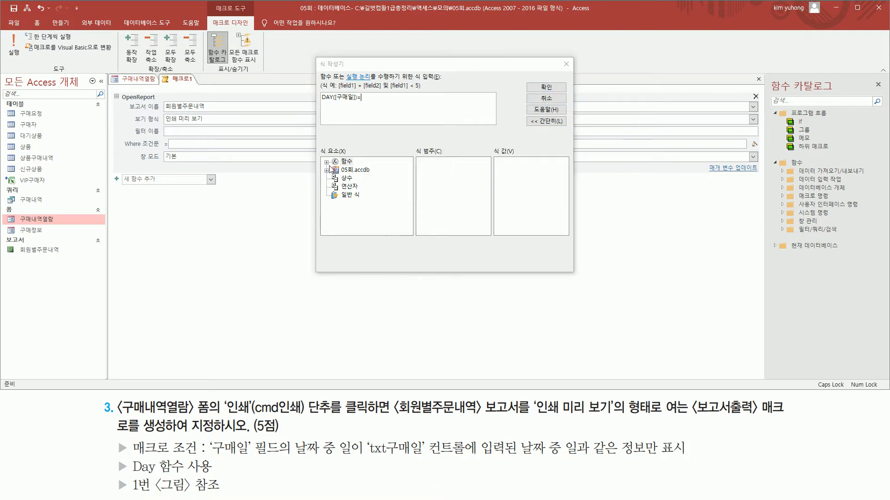
double_click(336, 169)
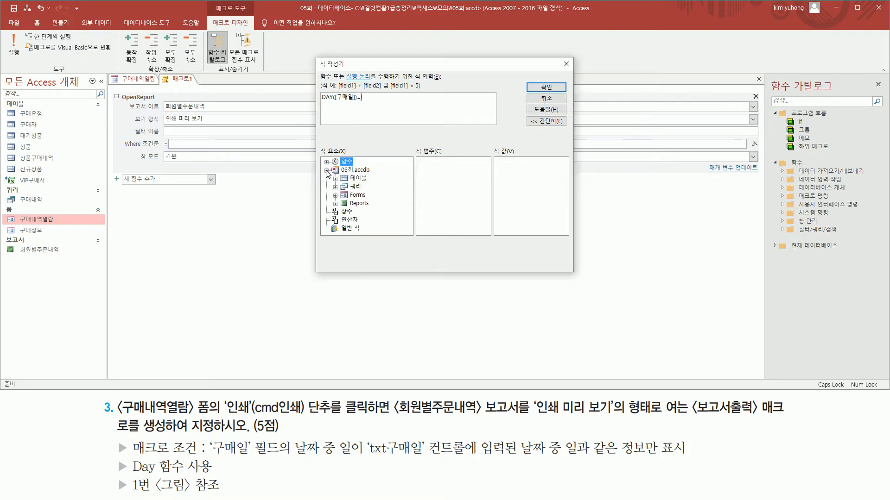
left_click(335, 195)
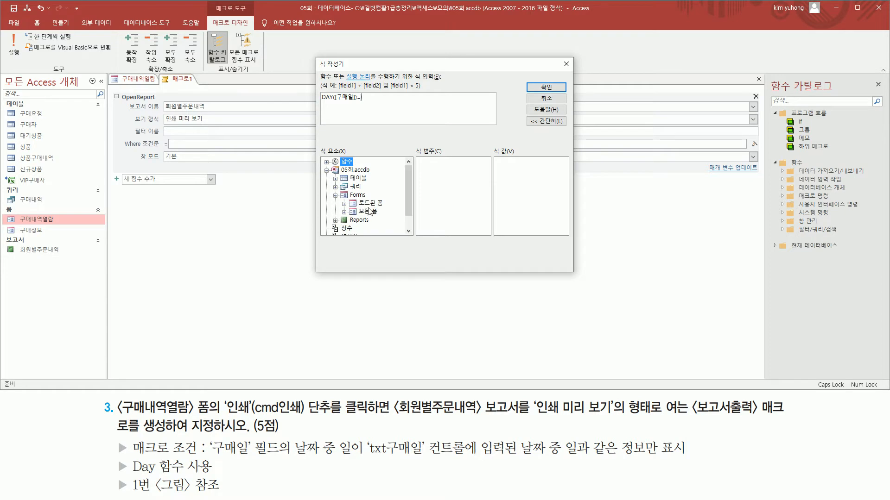
left_click(368, 206)
key("ctrl+shift+d")
left_click_drag(119, 70, 160, 88)
key("Escape")
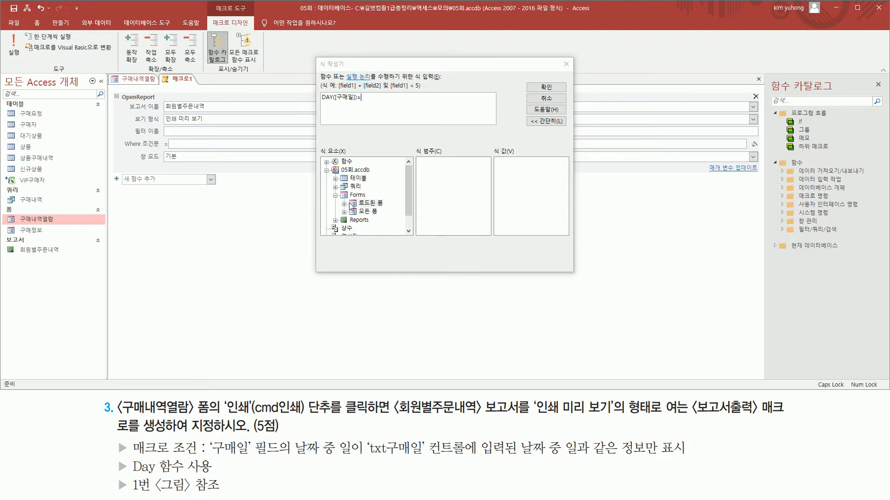
double_click(371, 206)
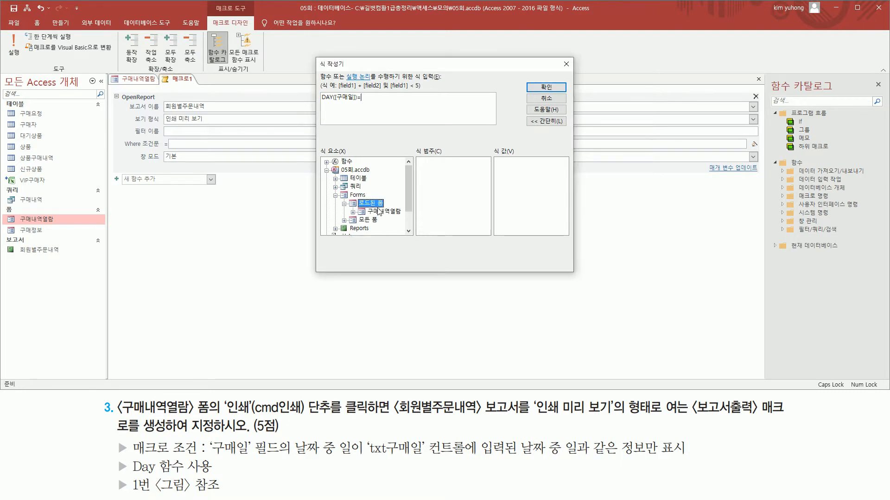
left_click(385, 211)
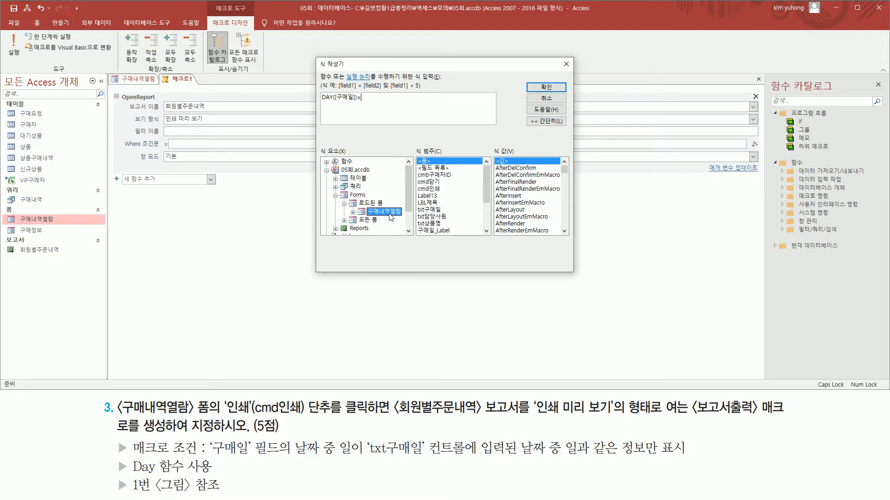
Insert the form's txt구매일 control reference after the equals sign in the expression.
left_click(435, 210)
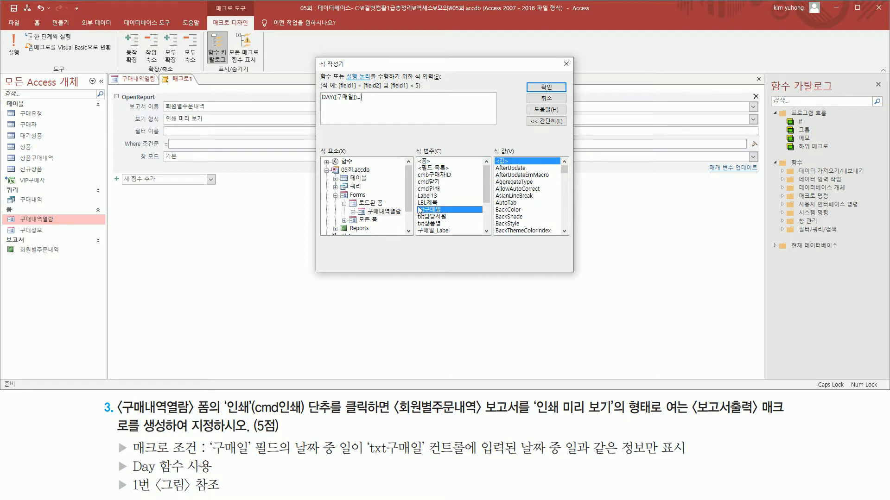
left_click_drag(416, 205, 452, 216)
key("Escape")
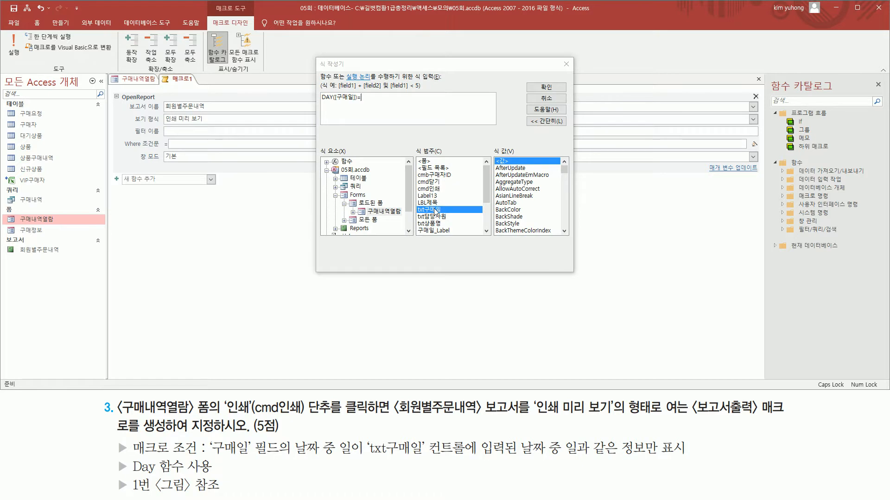
double_click(435, 210)
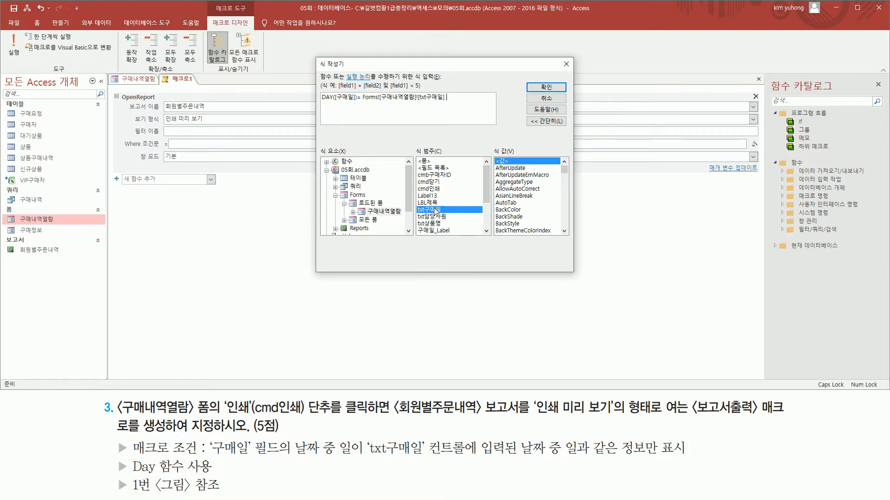
Wrap the Forms![구매내역열람]![txt구매일] reference in DAY( ) and accept the expression as the Where condition.
left_click(363, 98)
key("BackSpace")
type("DAY")
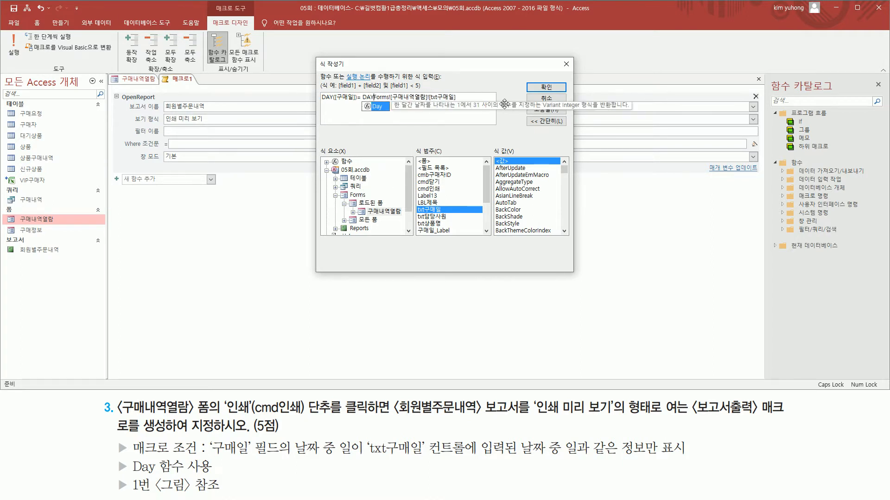
type("(")
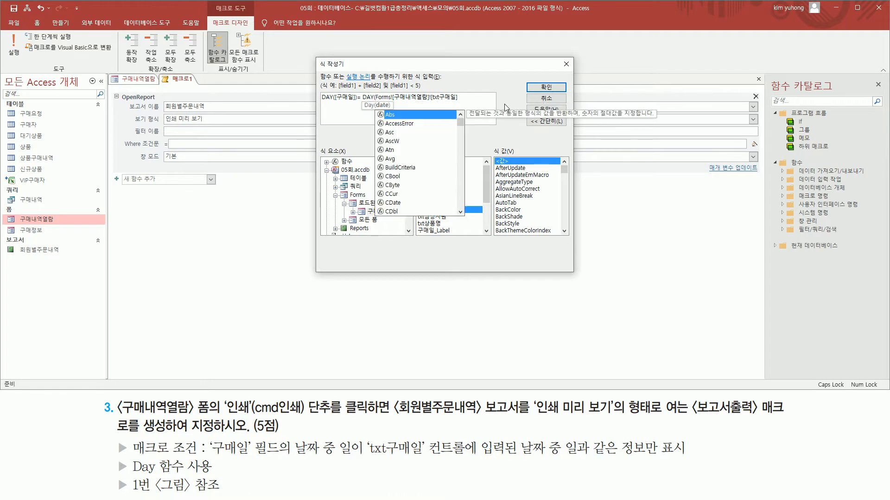
key("End")
type(")")
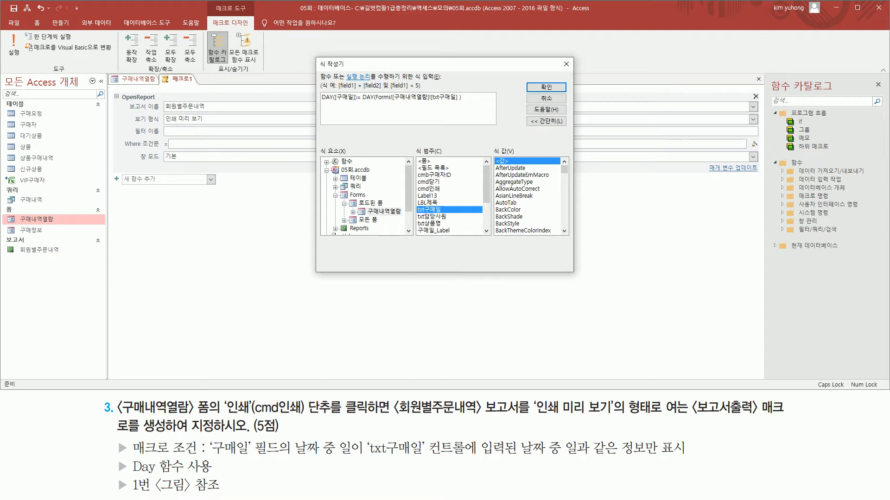
left_click_drag(374, 101, 457, 103)
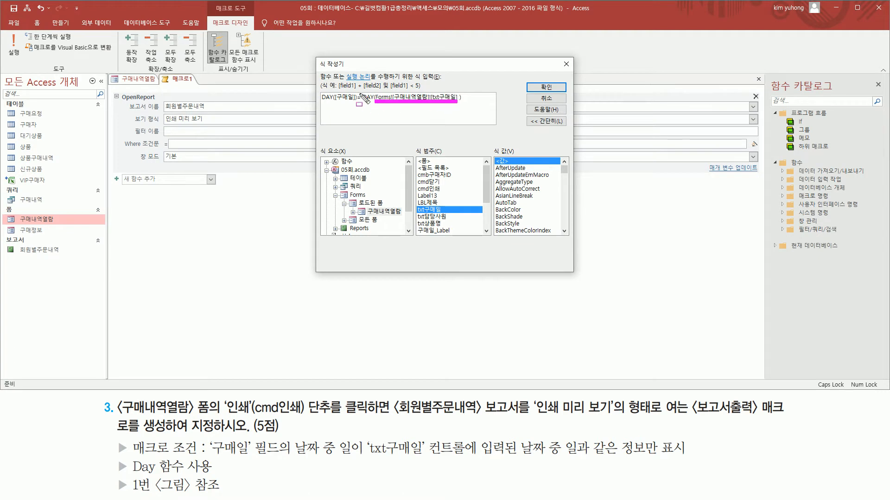
left_click_drag(352, 102, 331, 101)
key("Escape")
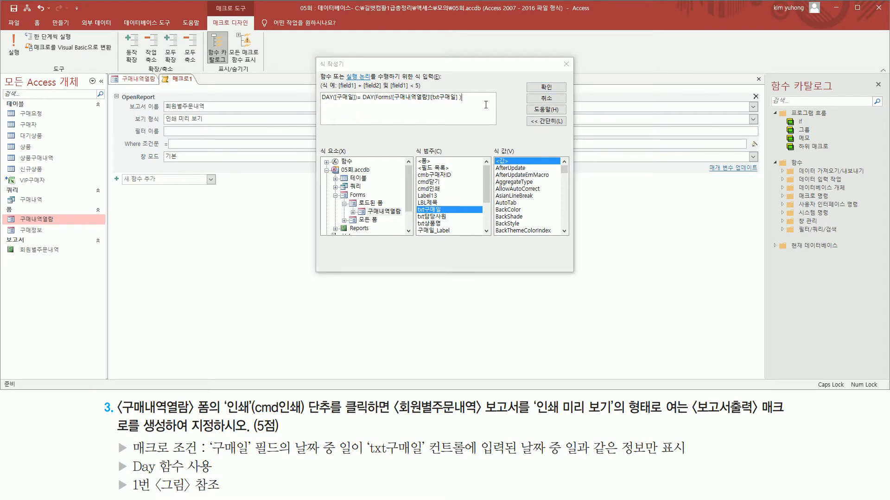
left_click(539, 88)
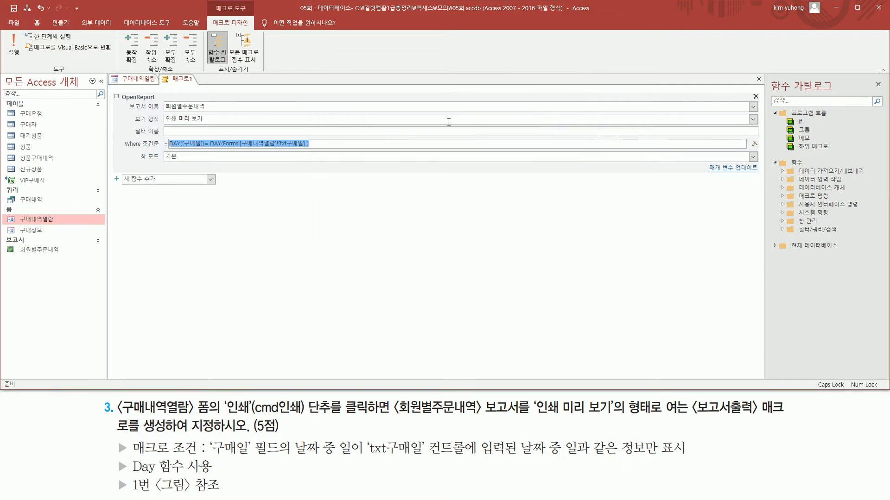
left_click(320, 143)
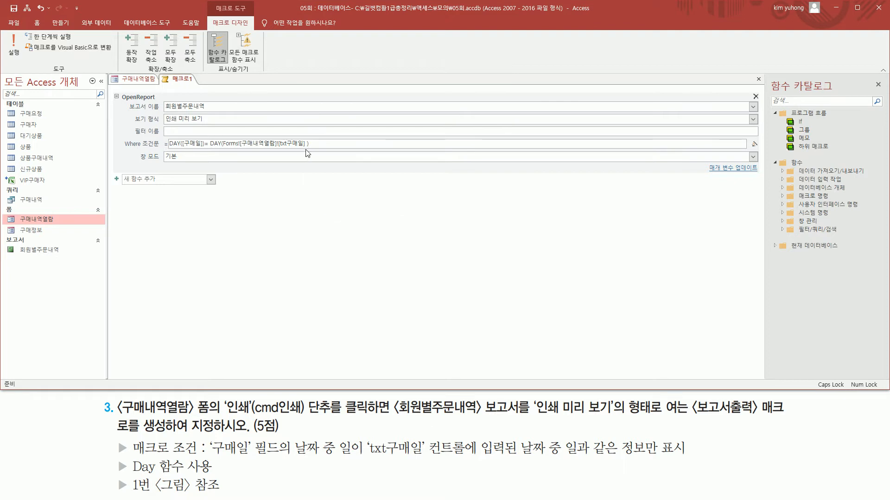
Close the macro, saving it under the name 보고서출력.
left_click(758, 80)
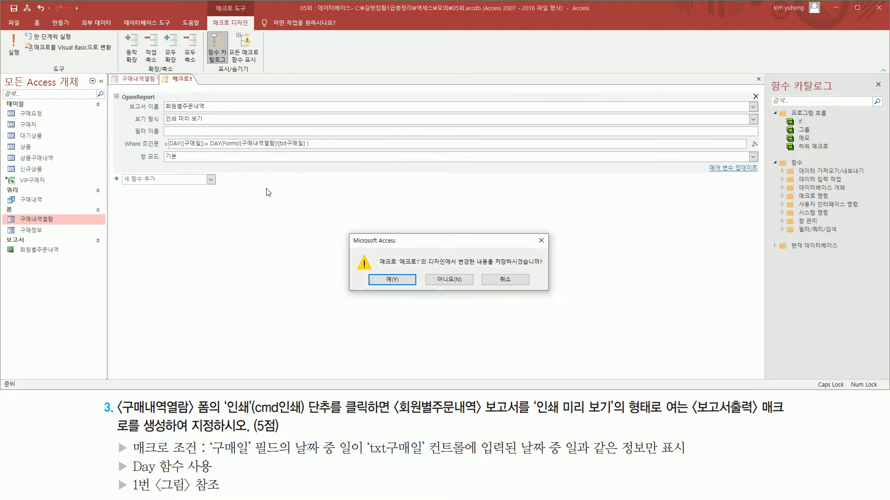
left_click(392, 280)
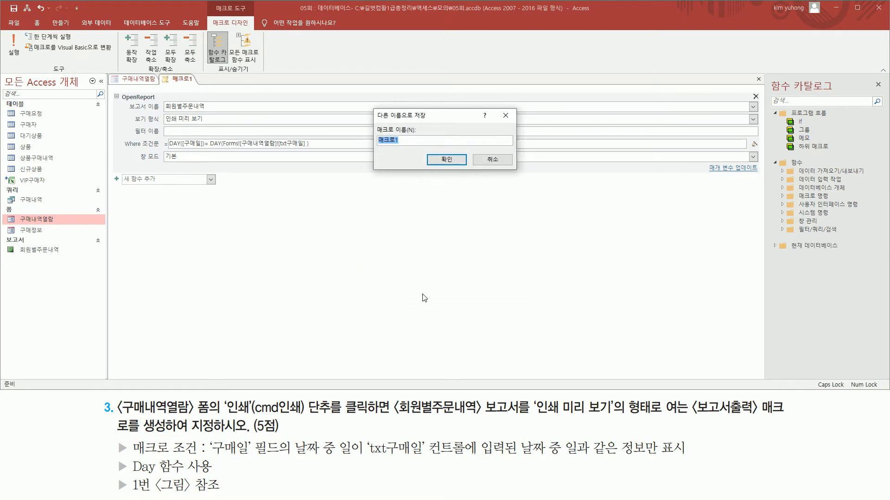
type("QHR")
type("고서출")
type("력")
left_click(440, 160)
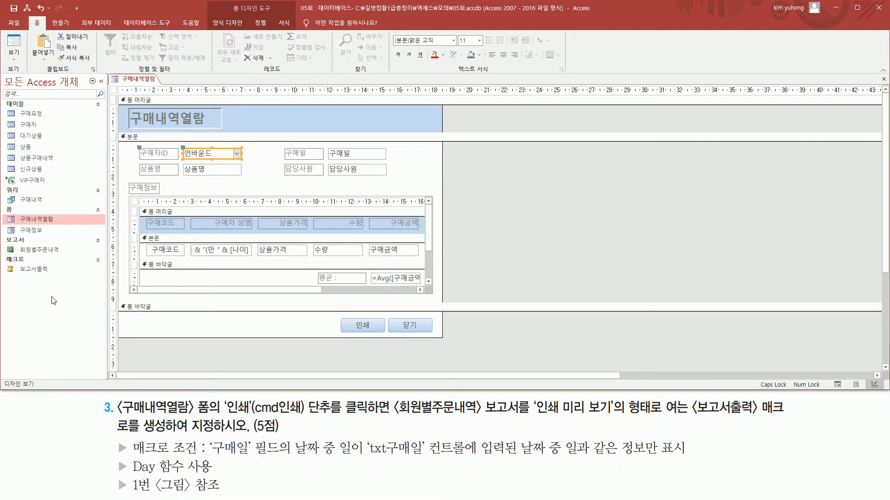
Assign the 보고서출력 macro to the On Click event of the cmd인쇄 button and close its properties.
left_click_drag(26, 269, 371, 325)
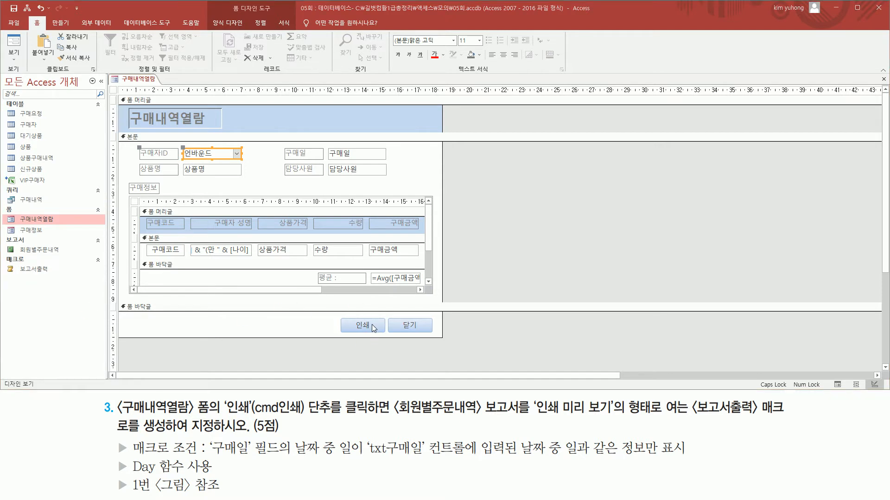
left_click(376, 322)
double_click(376, 320)
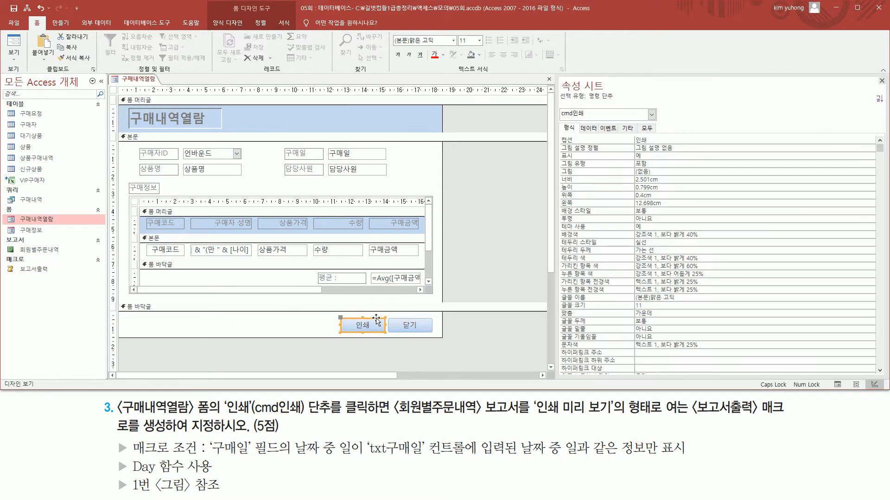
left_click(608, 130)
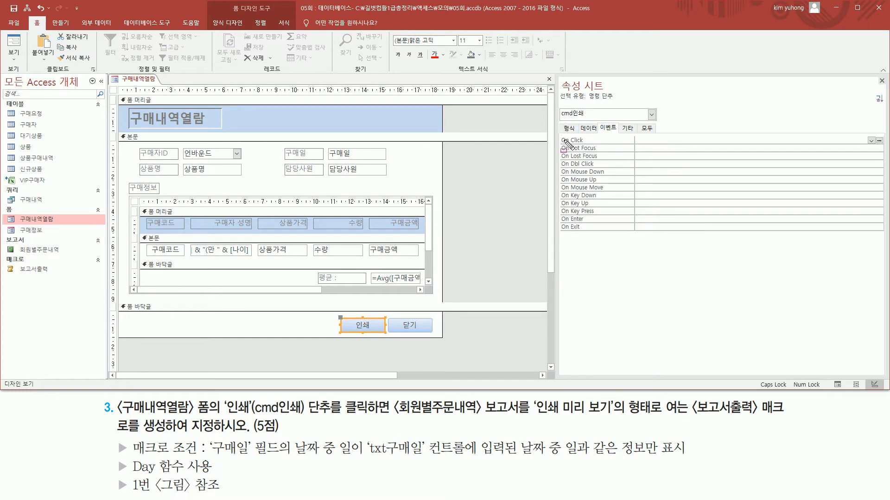
left_click(870, 141)
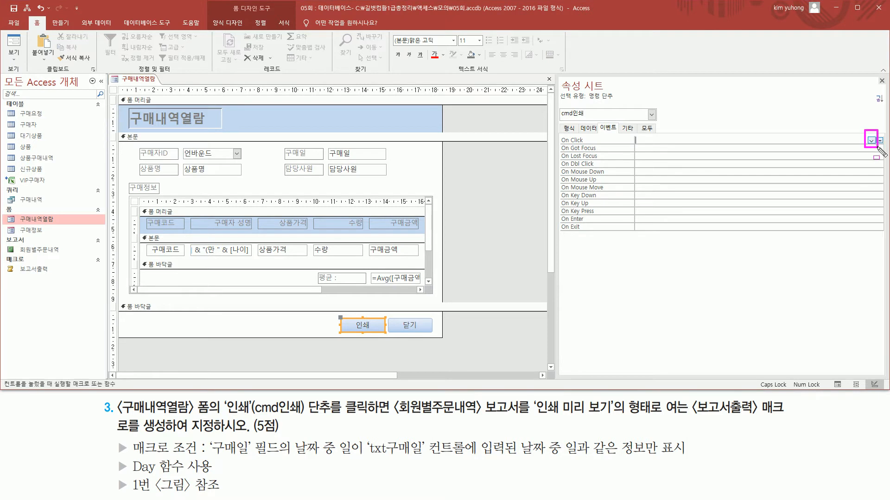
left_click(871, 140)
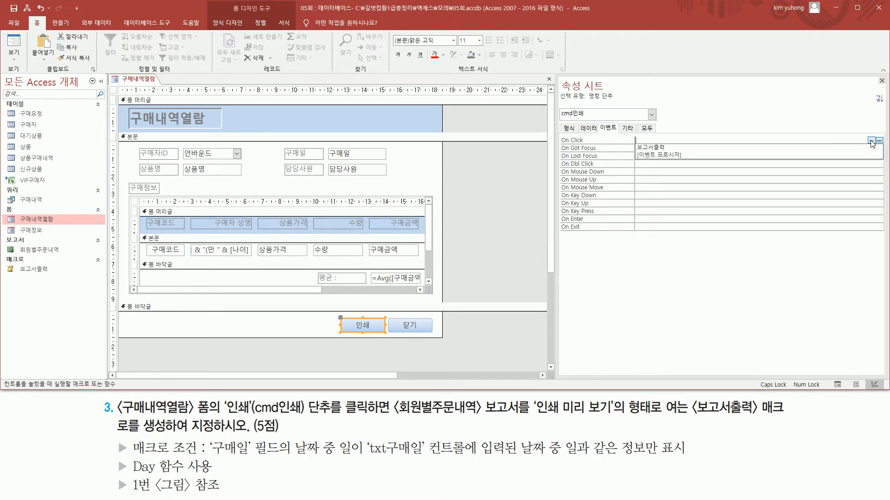
left_click(684, 148)
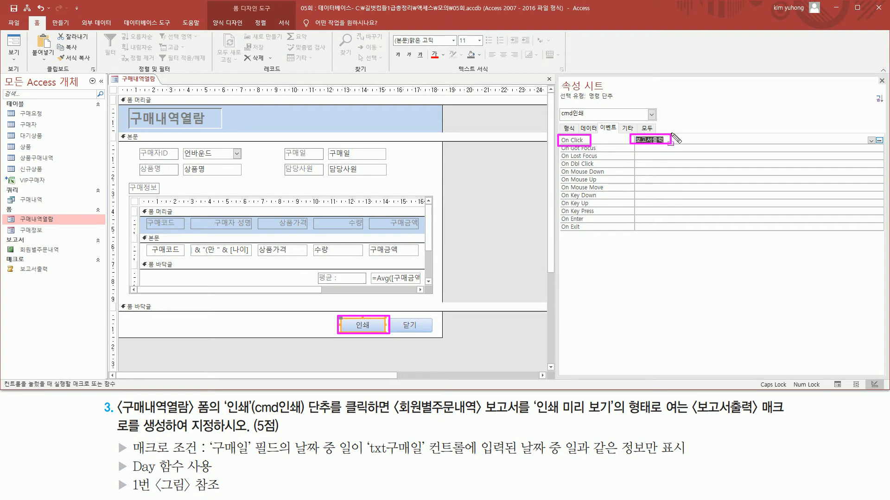
left_click(881, 81)
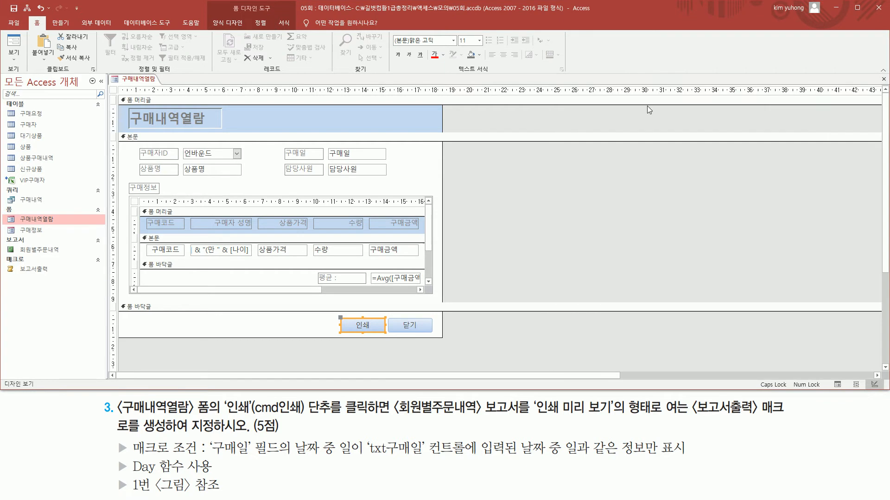
Show the 구매내역열람 form in form view and check the 구매일 date of the first record.
left_click(15, 43)
key("ctrl+2")
left_click_drag(348, 130, 384, 130)
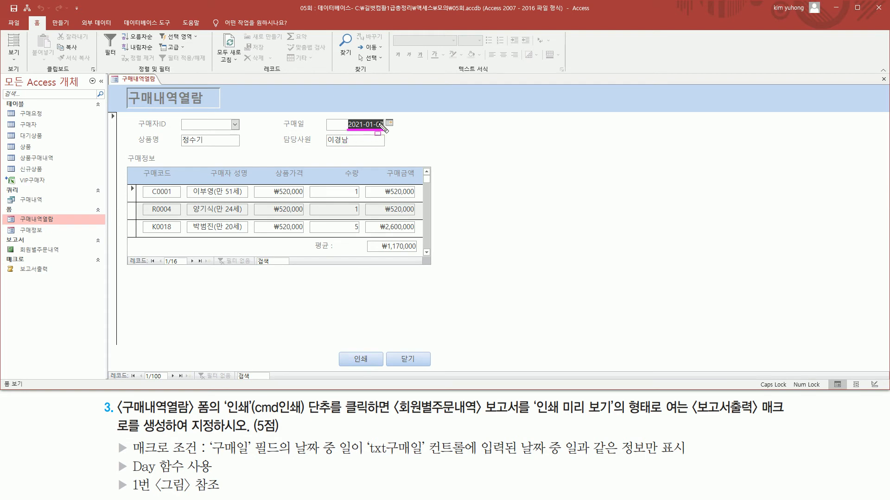
Run the form's cmd인쇄 macro to preview the 회원별주문내역 report and check its purchase date and listed orders.
left_click_drag(338, 349, 390, 381)
key("Escape")
left_click(363, 360)
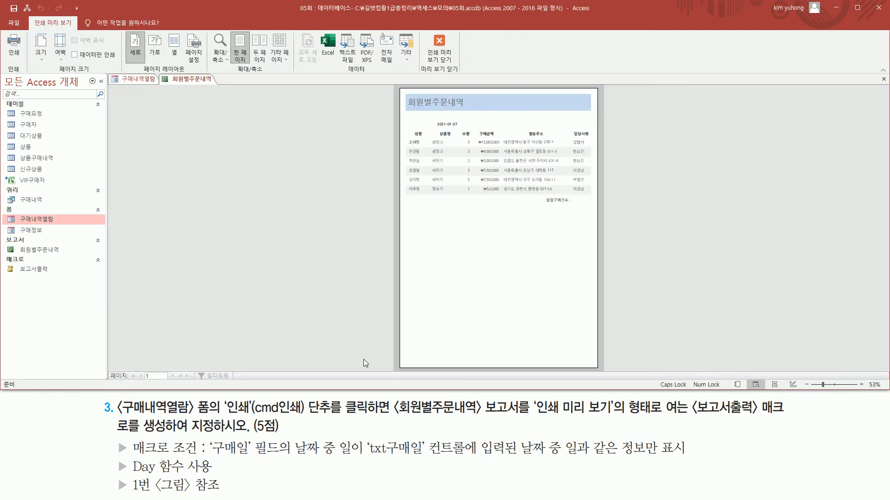
left_click(458, 133)
mouse_move(411, 104)
left_mouse_down()
mouse_move(422, 117)
mouse_move(467, 125)
left_mouse_up()
key("Escape")
scroll(441, 175, "up", 2)
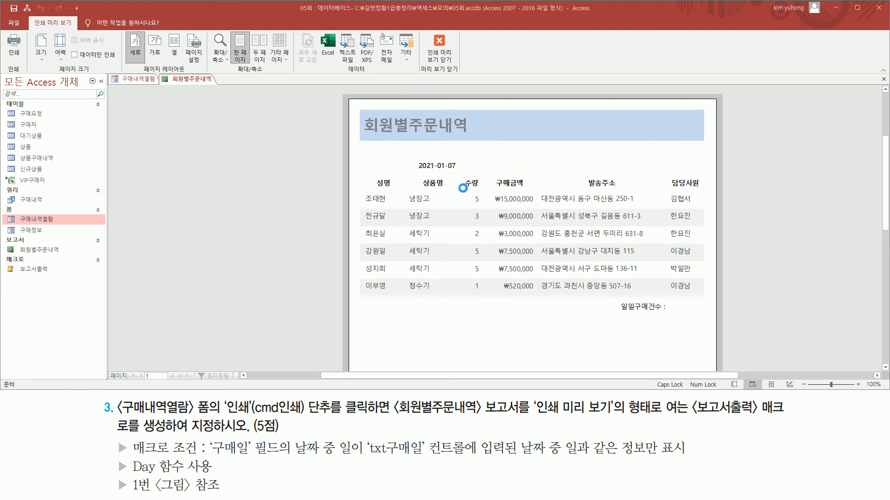
Close the 회원별주문내역 print preview and the 구매내역열람 form, saving the form's design changes.
left_click(439, 47)
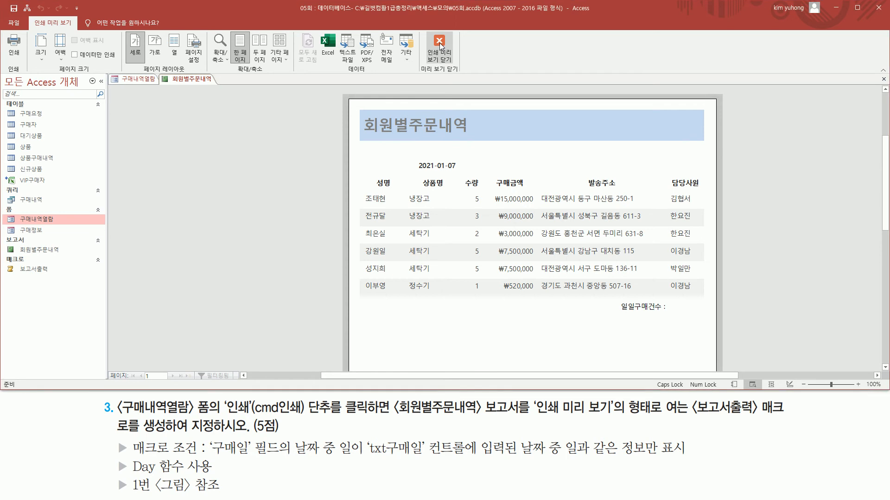
left_click(375, 127)
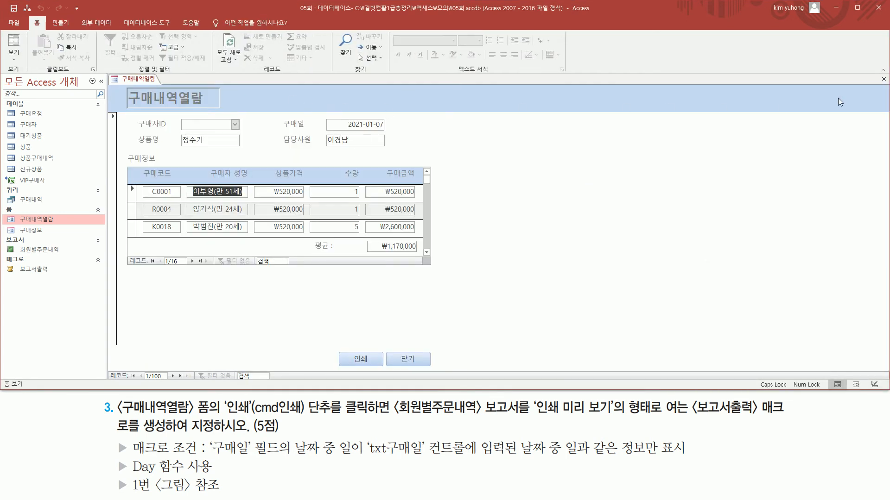
left_click(885, 80)
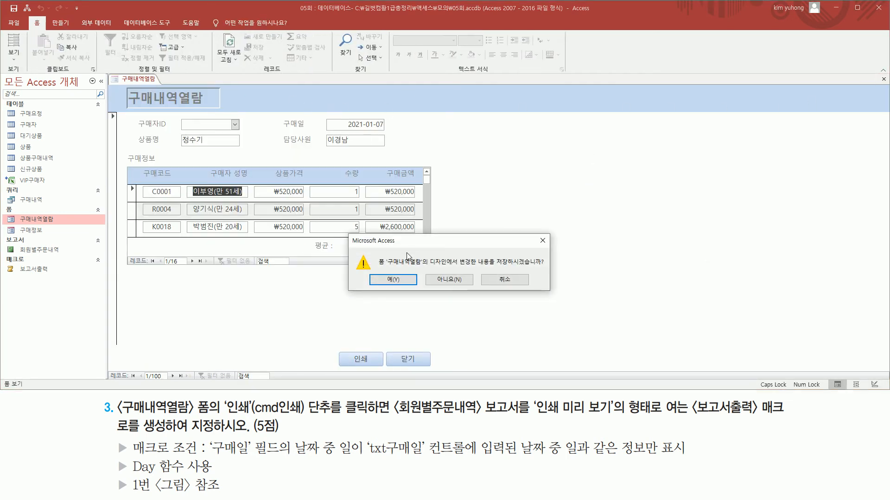
left_click(392, 280)
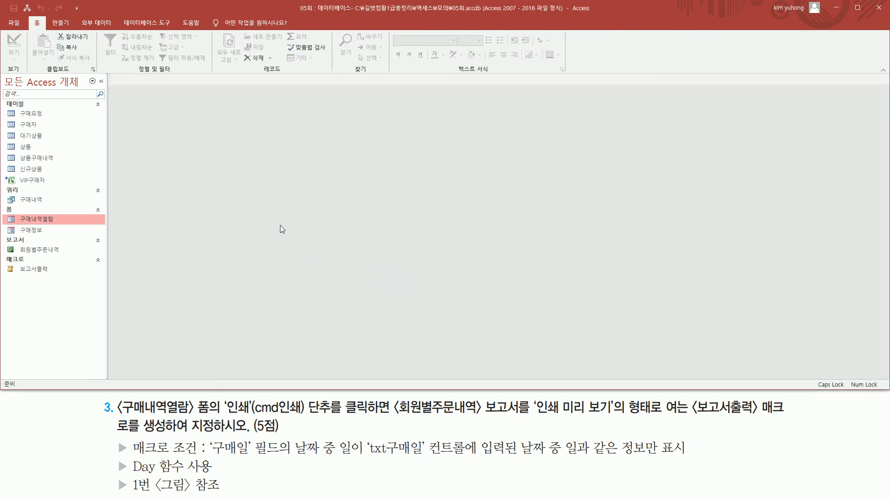